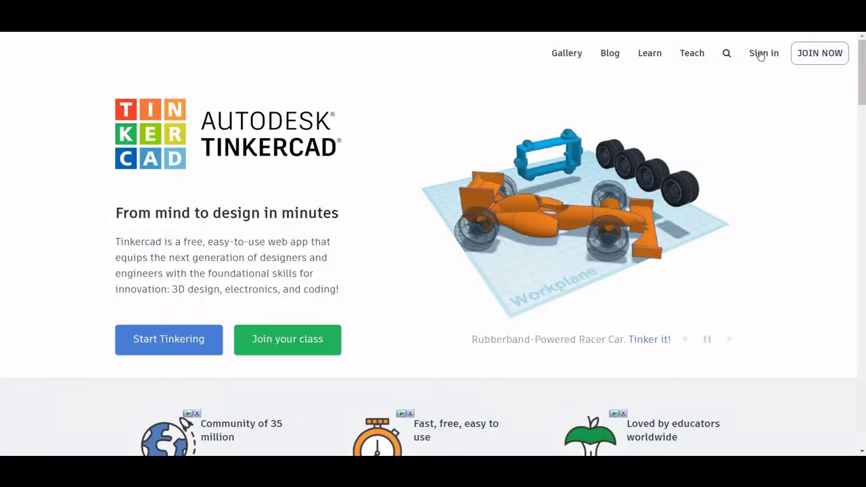
# Sign in to Tinkercad with the linked Google account and open the circuit designs list
pyautogui.click(731, 66)
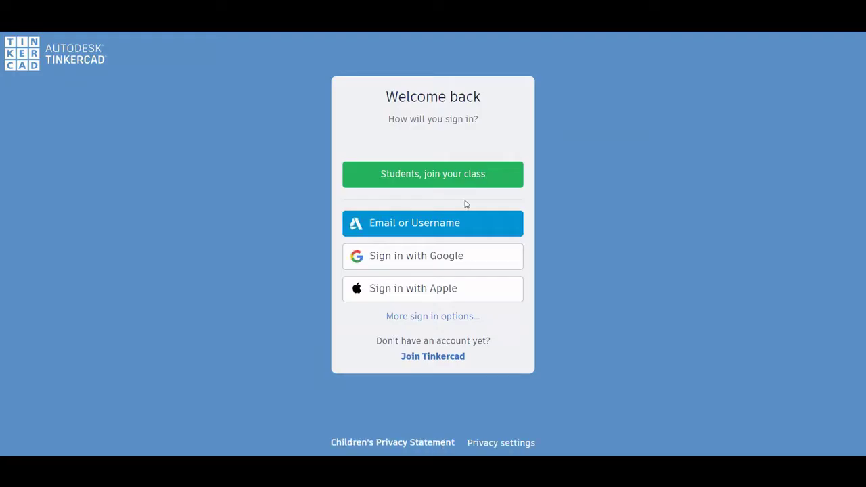
pyautogui.click(430, 257)
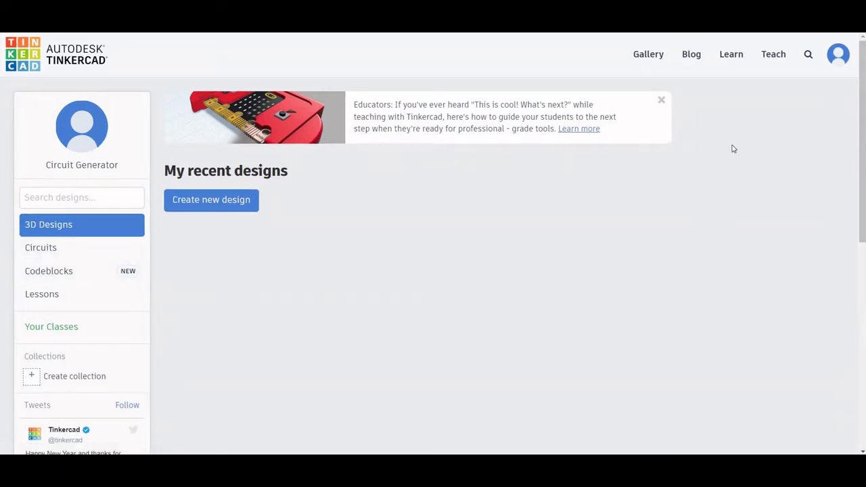
pyautogui.click(36, 248)
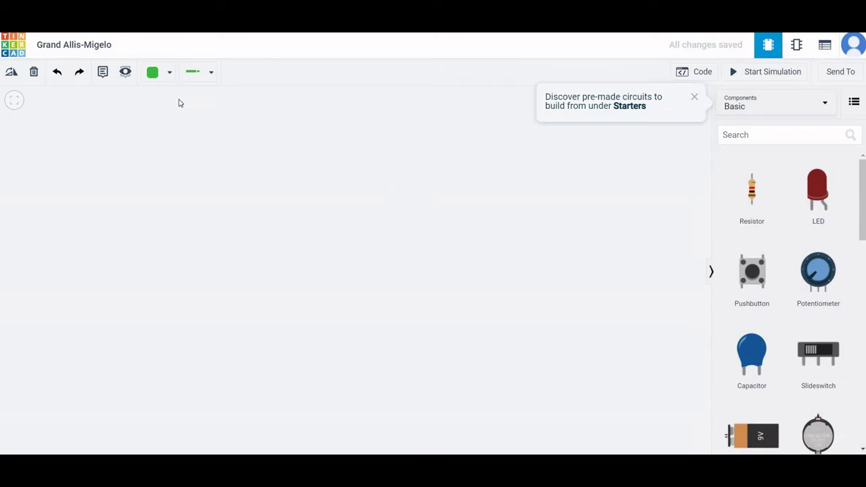
# Retitle the new design 'NPN_transistor_Analysis'
pyautogui.click(74, 48)
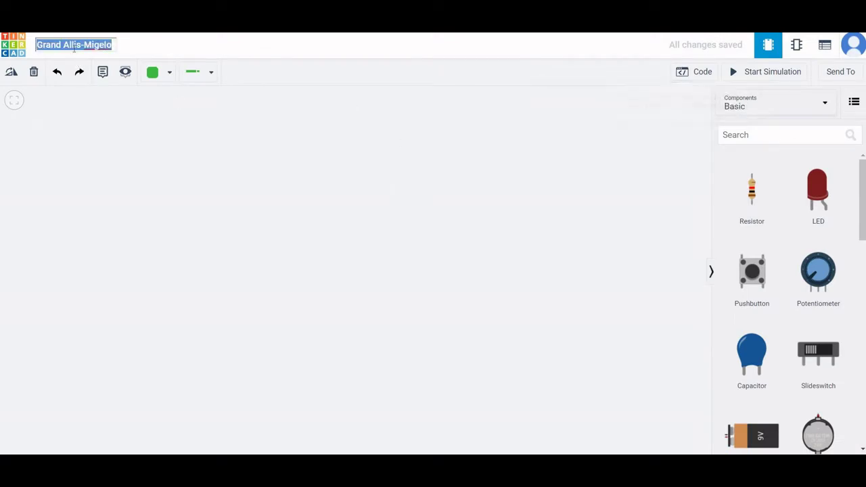
pyautogui.write('NPA')
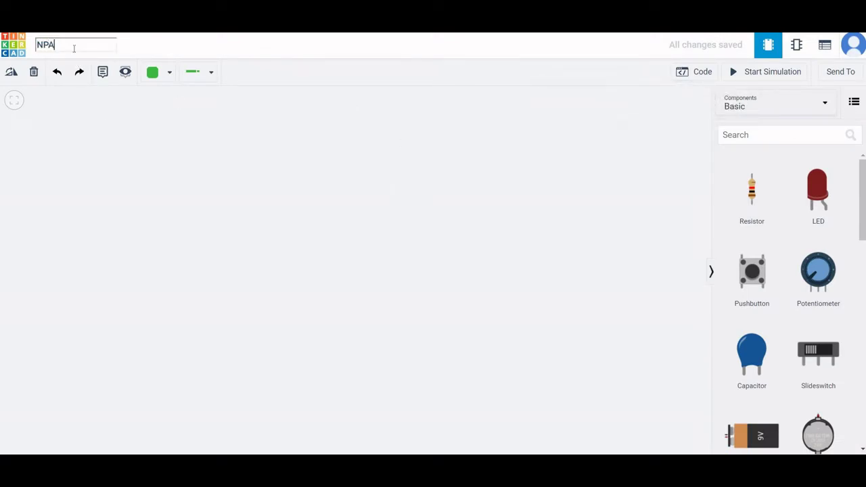
pyautogui.press('BackSpace')
pyautogui.write('N')
pyautogui.press('BackSpace')
pyautogui.write('N_transistor_Analysis')
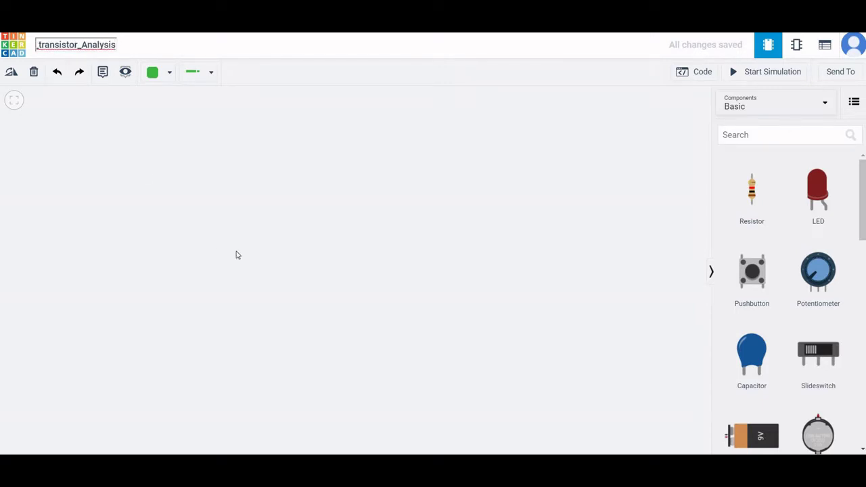
pyautogui.press('Return')
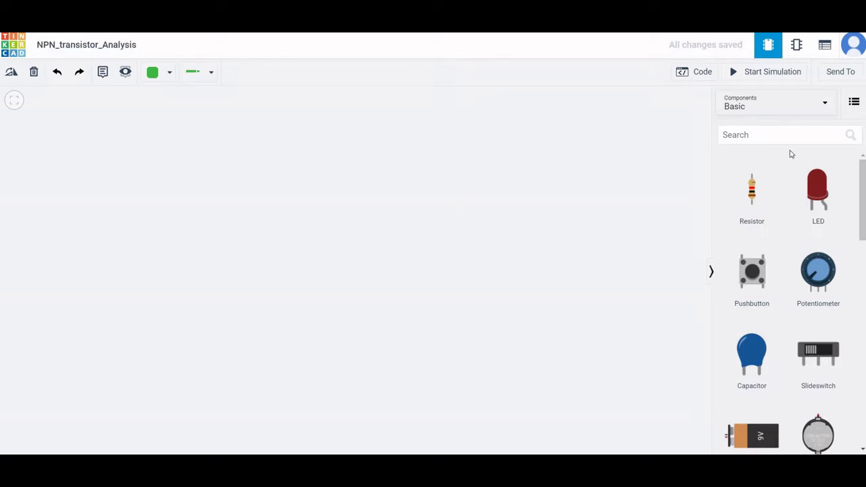
# Place a small breadboard on the canvas from a 'breadboard' component search
pyautogui.click(762, 136)
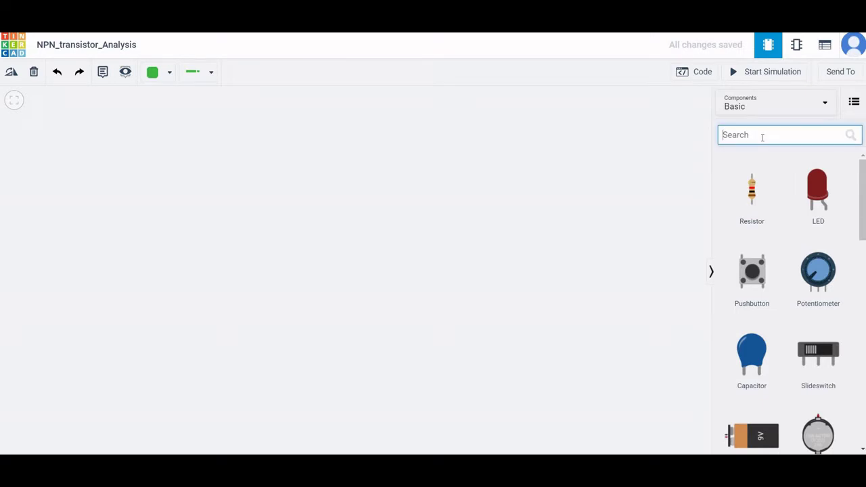
pyautogui.write('bre')
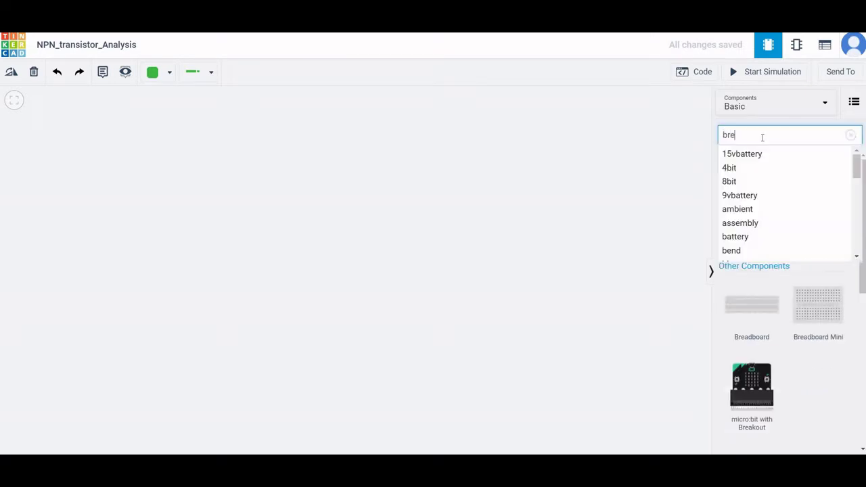
pyautogui.click(749, 155)
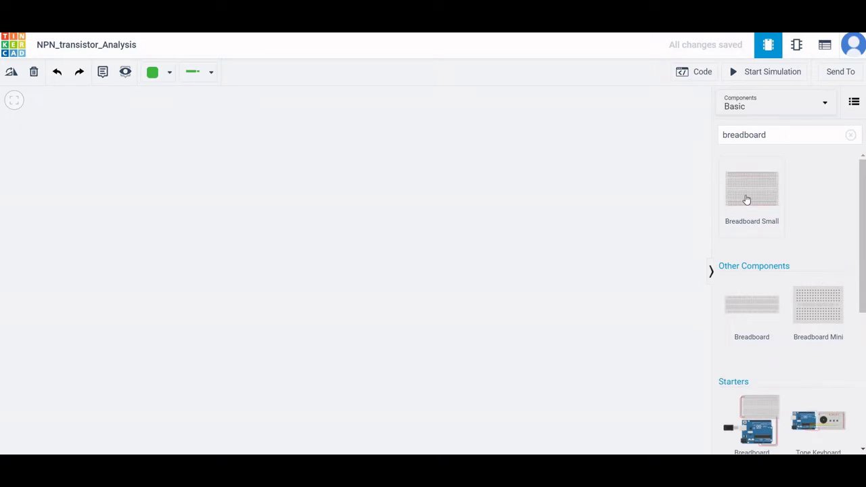
pyautogui.moveTo(747, 200); pyautogui.dragTo(381, 264)
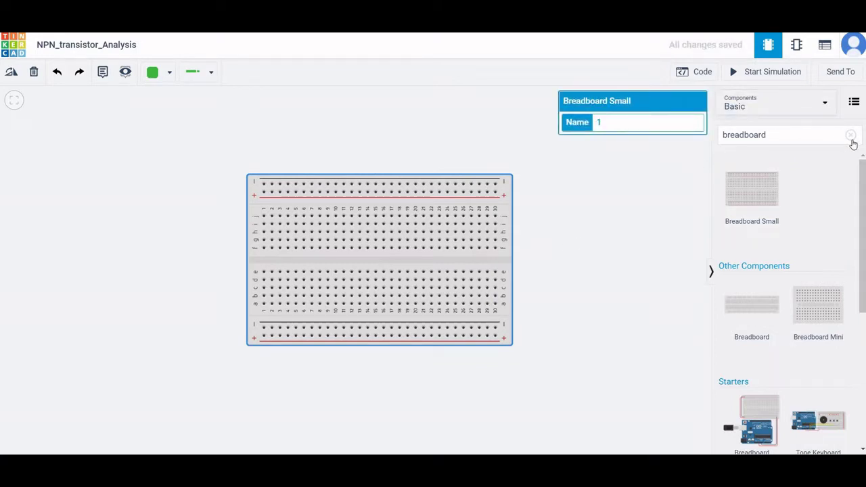
# Plug an NPN transistor into the breadboard near column 15
pyautogui.click(851, 136)
pyautogui.click(761, 136)
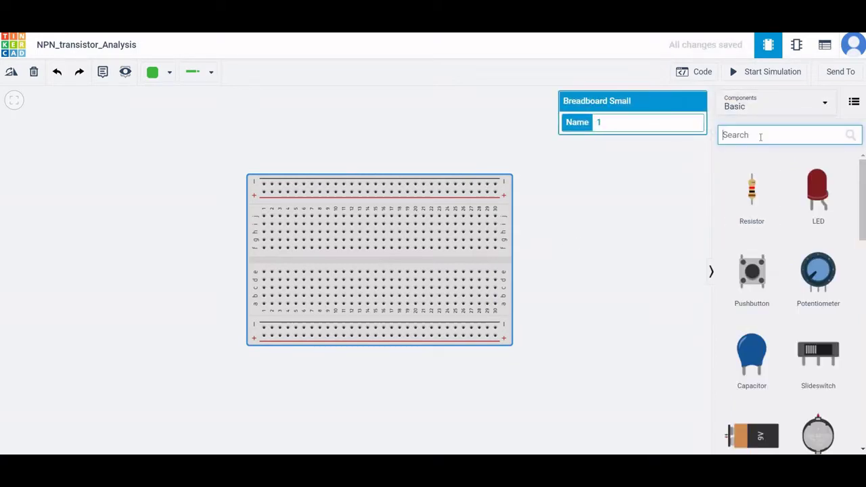
pyautogui.write('npn')
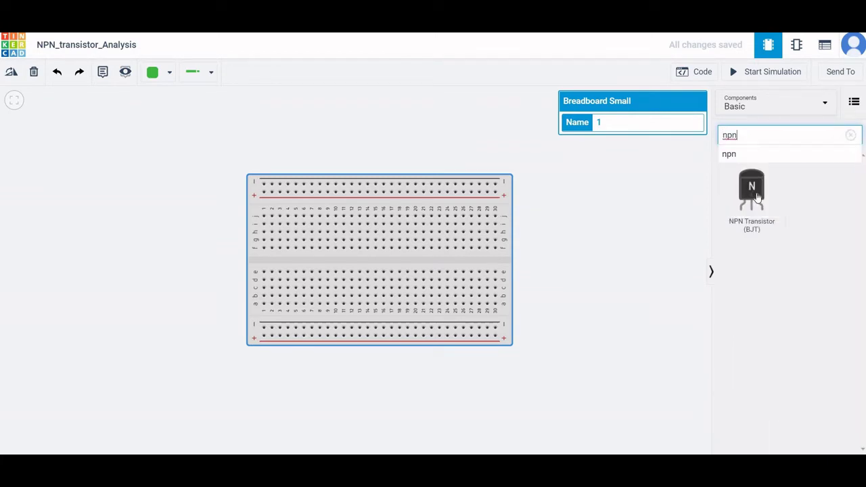
pyautogui.moveTo(757, 196); pyautogui.dragTo(376, 233)
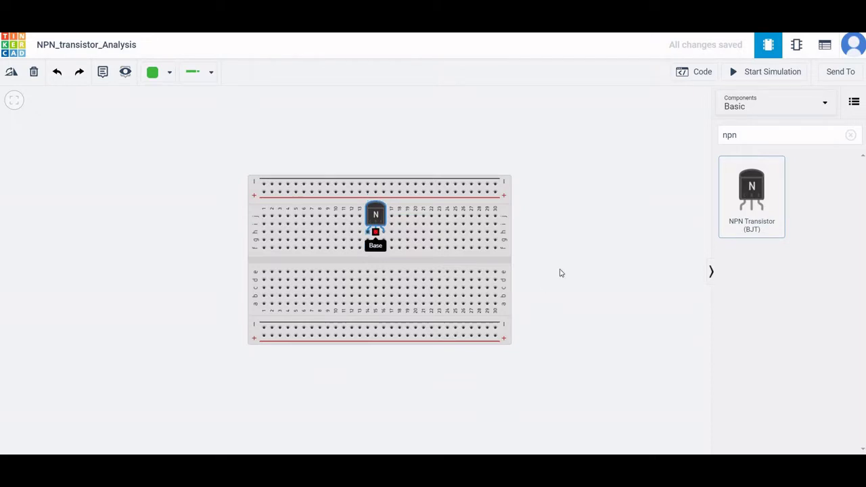
pyautogui.click(629, 187)
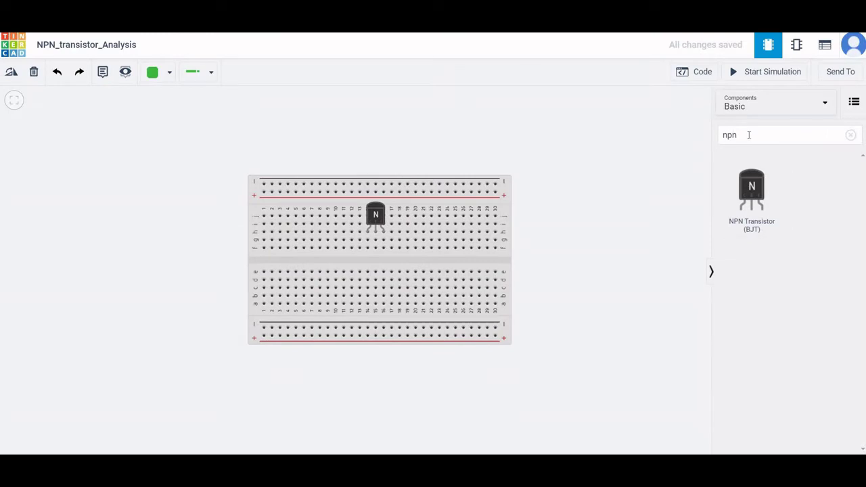
# Add a horizontal 150 Ω resistor on row f of the breadboard
pyautogui.click(749, 135)
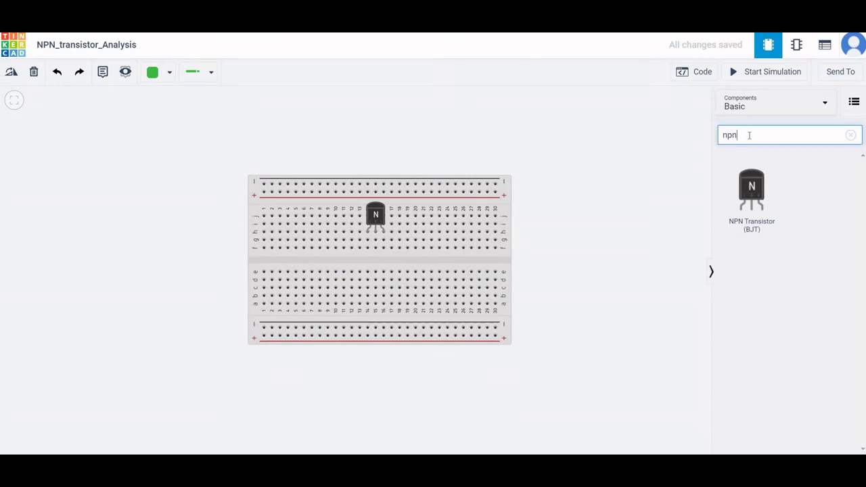
pyautogui.press('BackSpace')
pyautogui.press('BackSpace')
pyautogui.press('BackSpace')
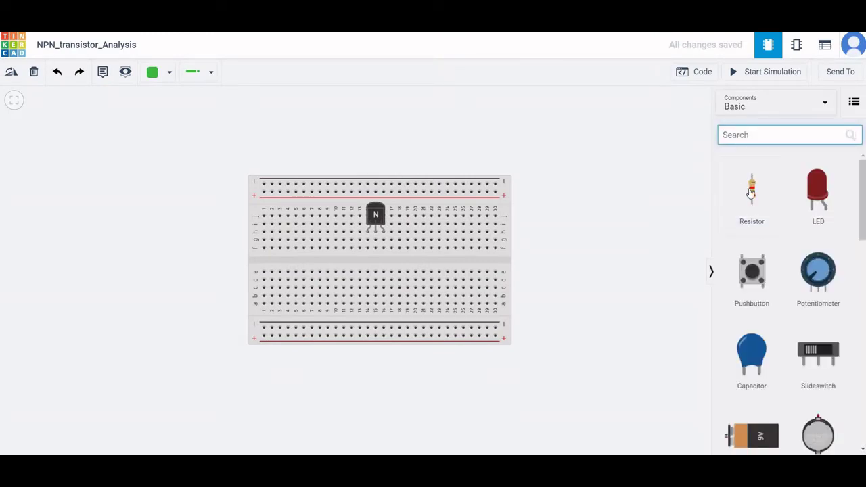
pyautogui.click(752, 193)
pyautogui.moveTo(751, 193); pyautogui.dragTo(334, 242)
pyautogui.press('r')
pyautogui.press('r')
pyautogui.press('r')
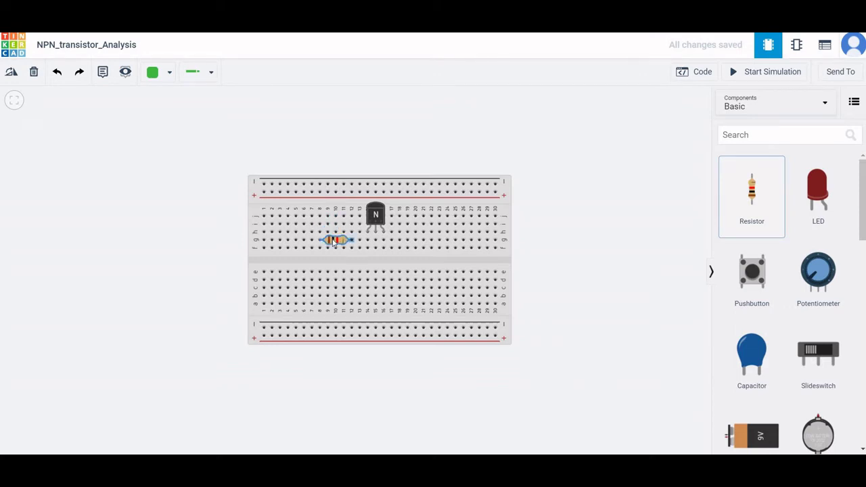
pyautogui.moveTo(334, 243); pyautogui.dragTo(333, 242)
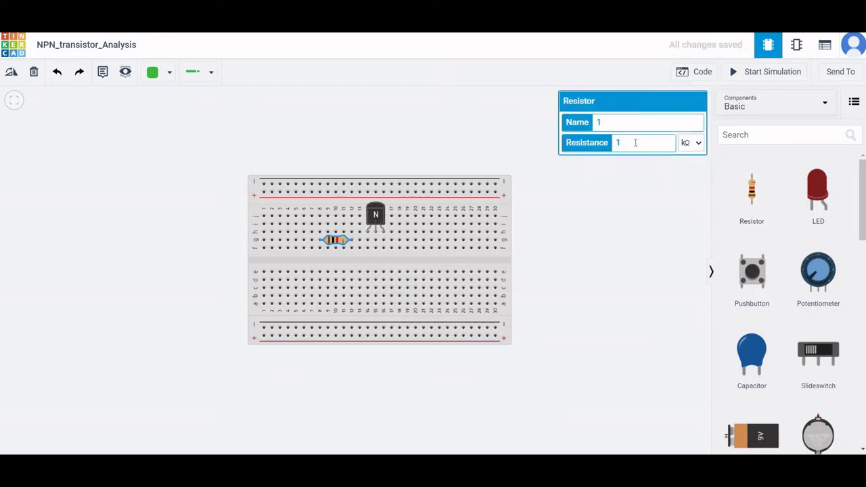
pyautogui.write('0')
pyautogui.click(692, 144)
pyautogui.click(683, 201)
pyautogui.click(665, 232)
# Add a second horizontal resistor on row b near columns 5–8 and name it R2
pyautogui.moveTo(754, 191); pyautogui.dragTo(401, 276)
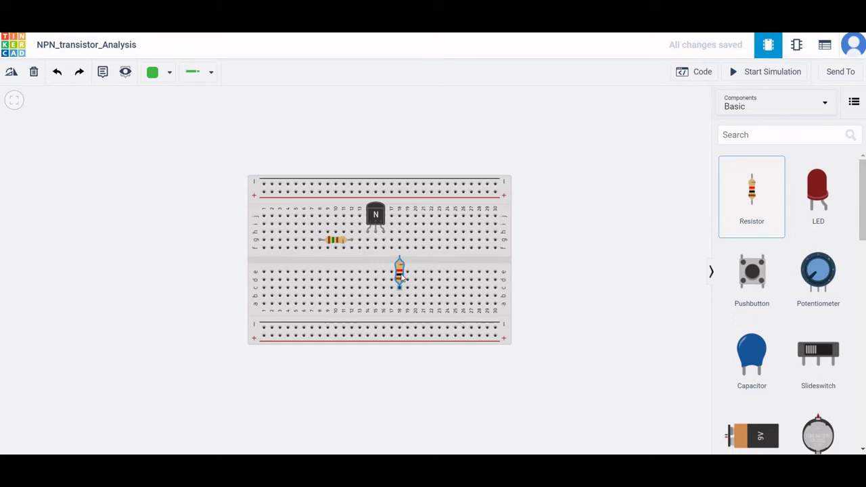
pyautogui.press('r')
pyautogui.moveTo(401, 277); pyautogui.dragTo(340, 295)
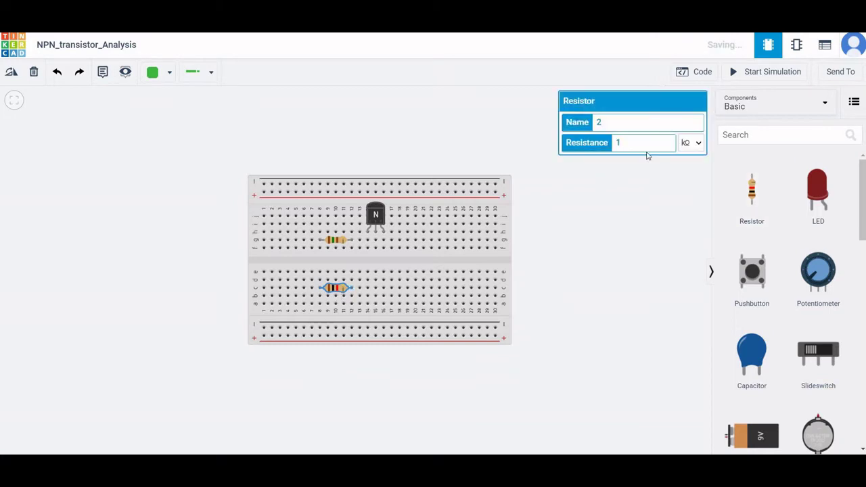
pyautogui.click(611, 122)
pyautogui.write('R2')
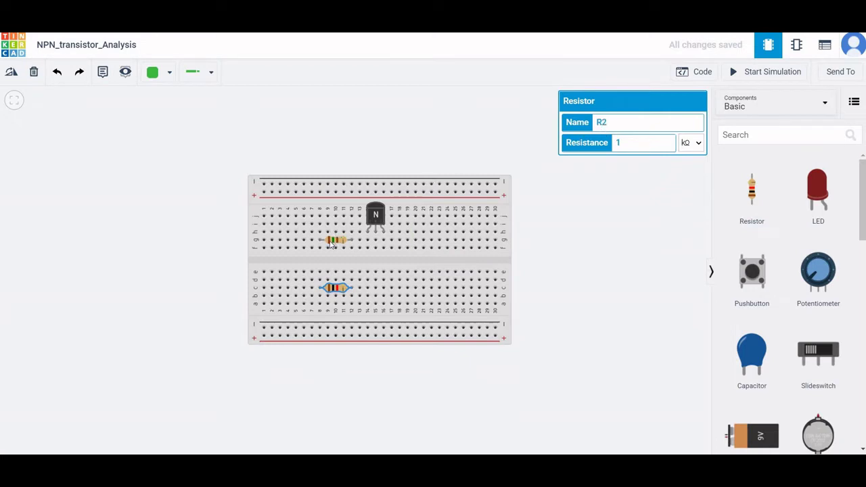
# Name the upper 150 Ω resistor R1
pyautogui.click(332, 244)
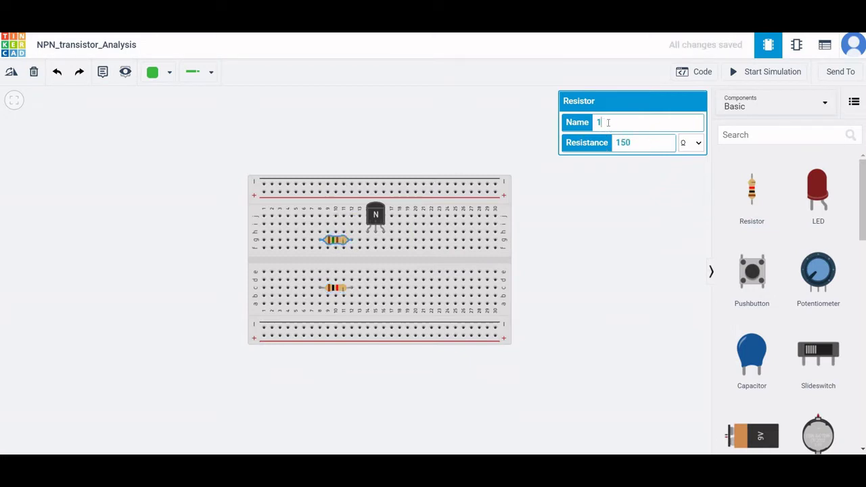
pyautogui.write('R1')
pyautogui.click(594, 214)
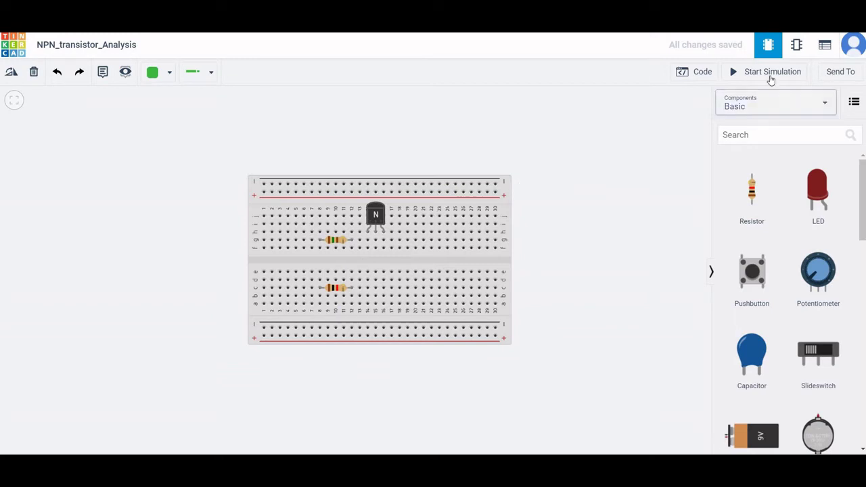
pyautogui.click(746, 134)
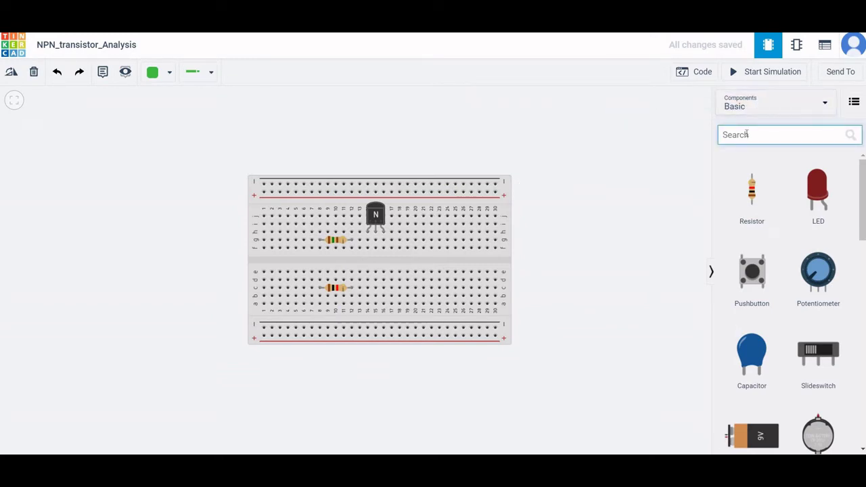
# Place a power supply above the breadboard
pyautogui.write('sup')
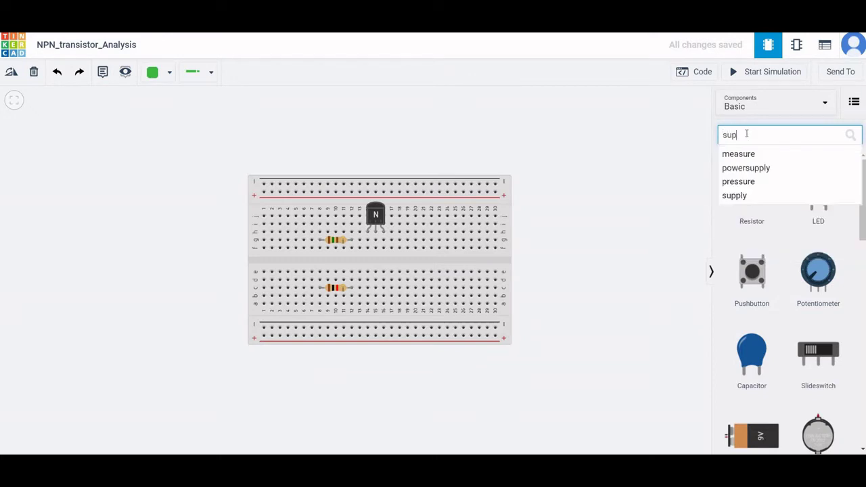
pyautogui.click(742, 168)
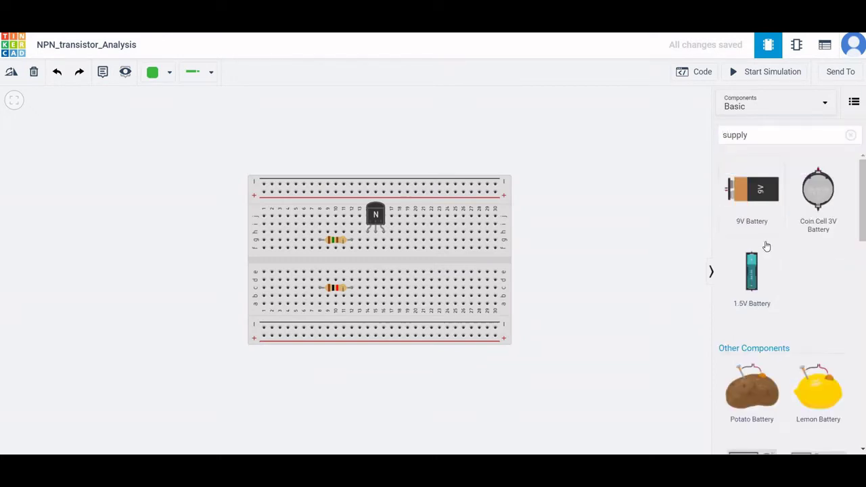
pyautogui.scroll(-3, 765, 247)
pyautogui.moveTo(751, 338); pyautogui.dragTo(366, 157)
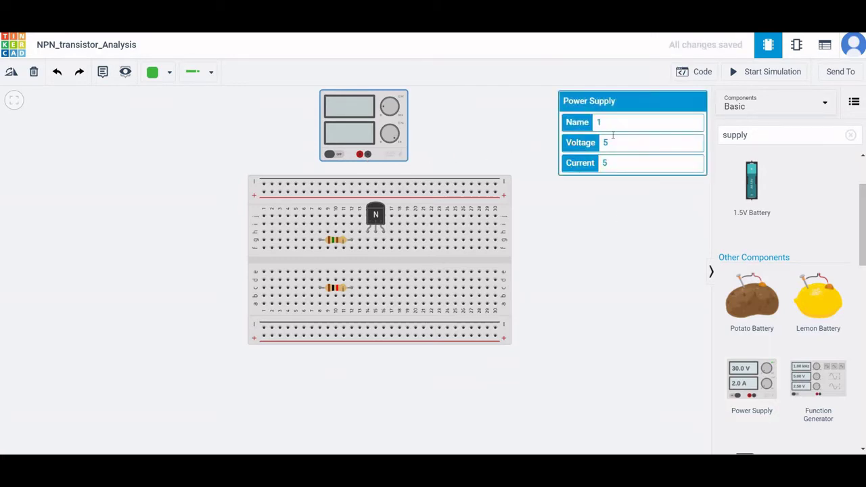
pyautogui.click(614, 182)
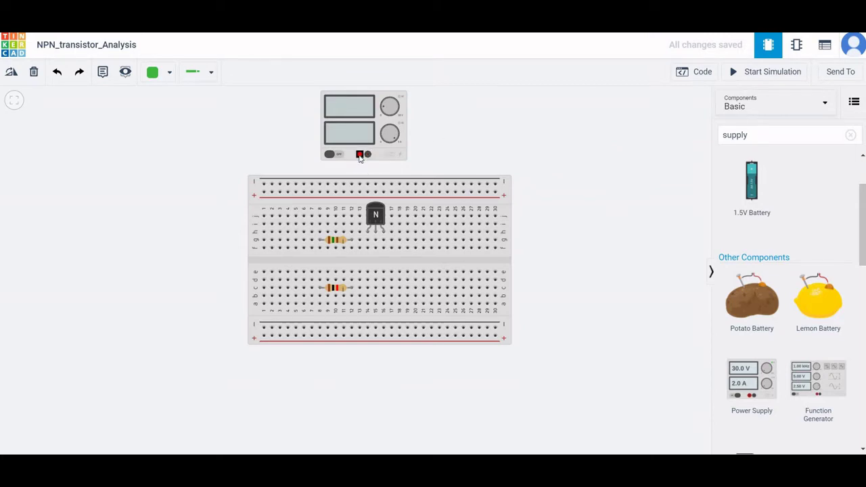
# Wire the supply's positive terminal to the top + rail and its negative terminal to the − rail
pyautogui.click(360, 155)
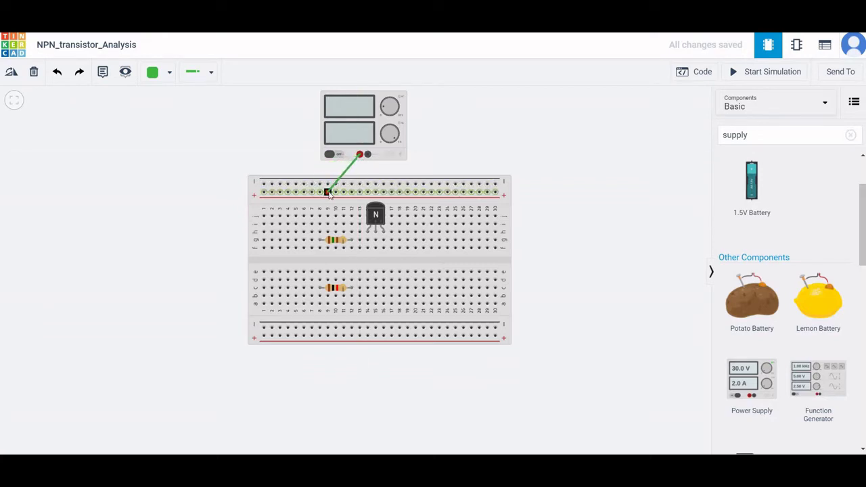
pyautogui.click(321, 195)
pyautogui.click(370, 156)
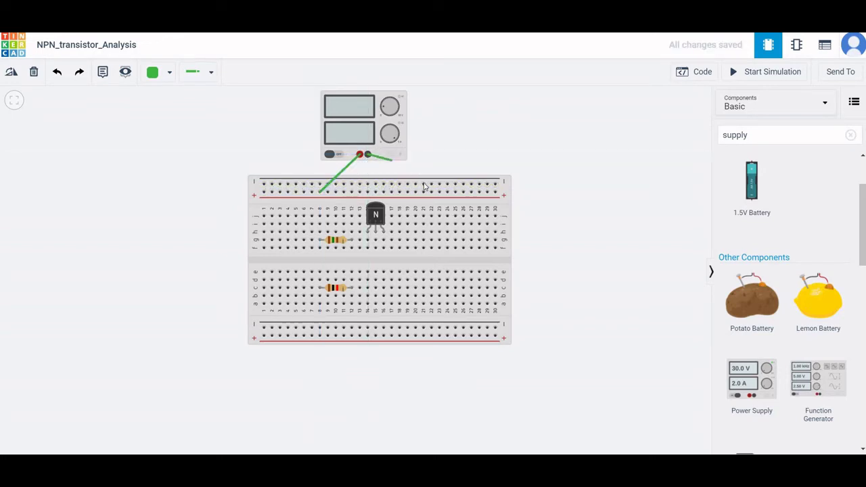
pyautogui.click(425, 184)
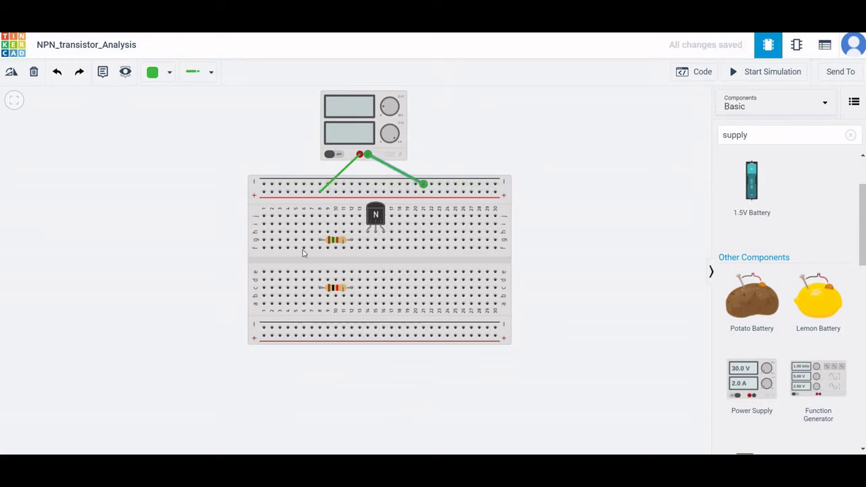
pyautogui.click(319, 240)
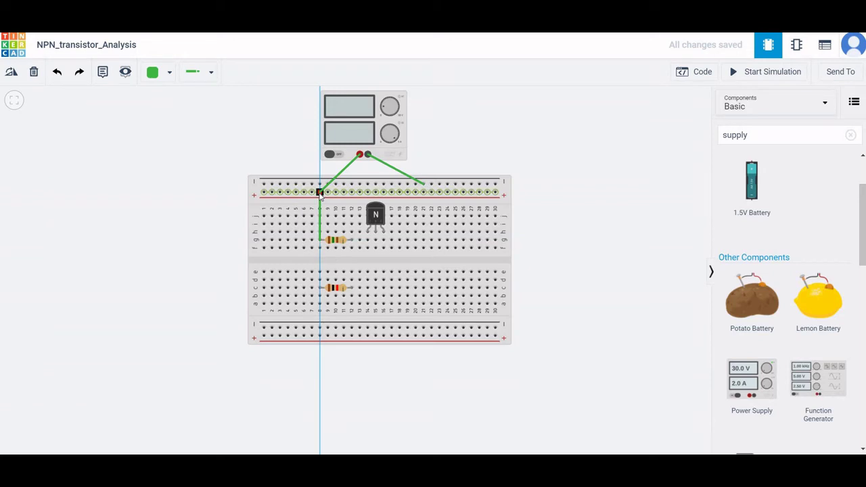
# Wire R1 to the + rail and collector, the base to R2, and the emitter to the − rail
pyautogui.click(320, 193)
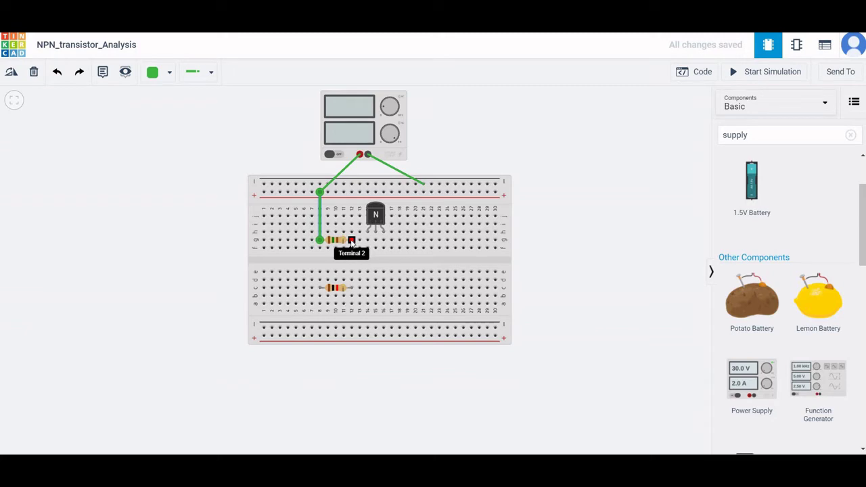
pyautogui.click(351, 241)
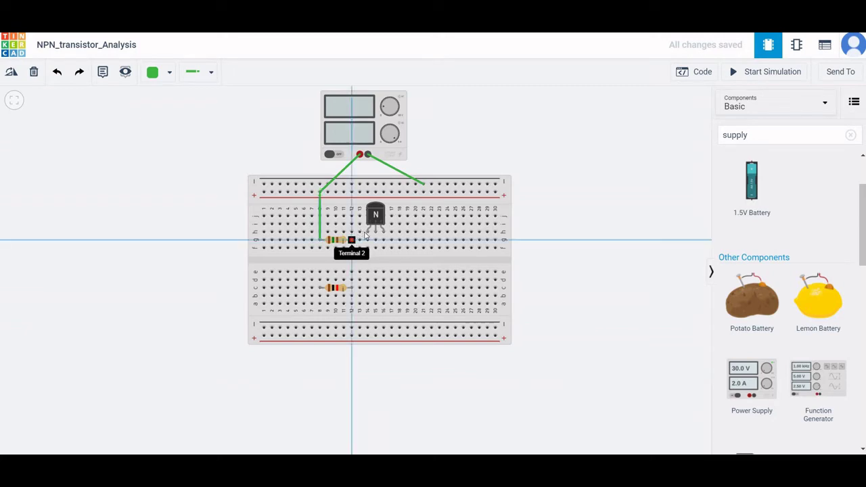
pyautogui.click(368, 234)
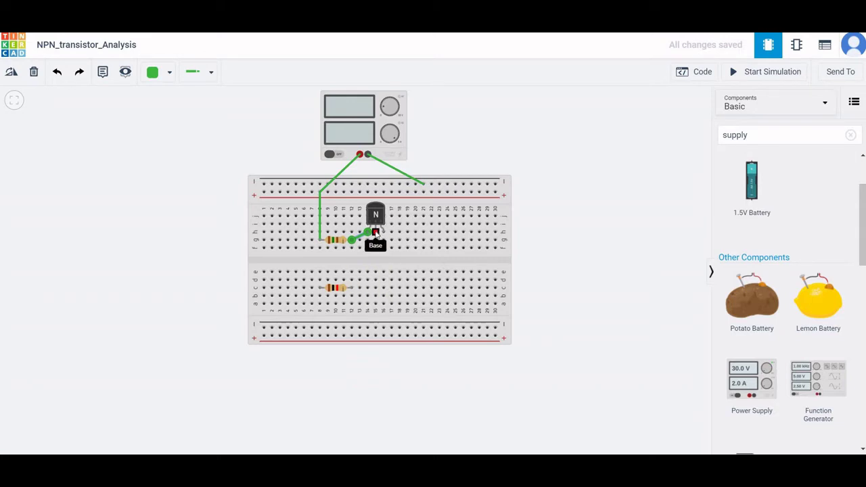
pyautogui.click(376, 233)
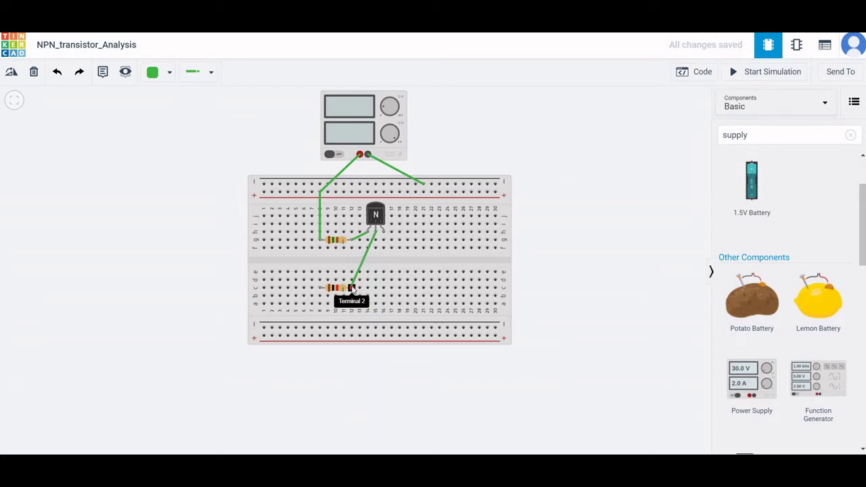
pyautogui.click(352, 288)
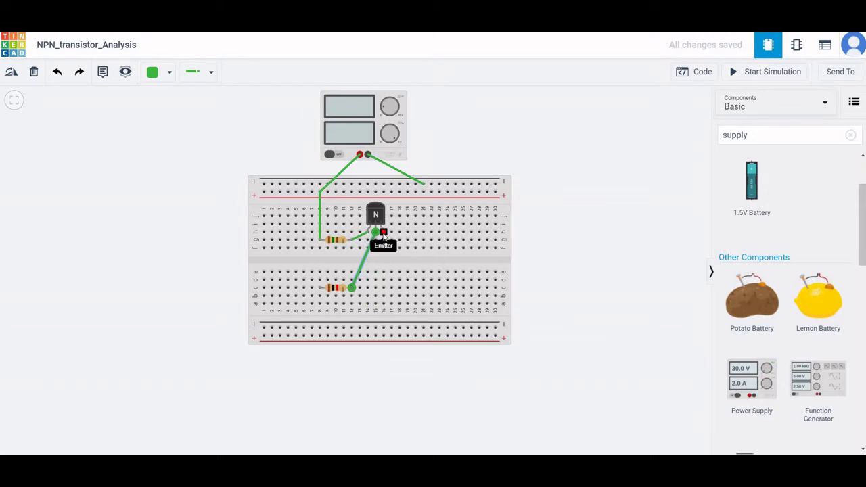
pyautogui.click(383, 235)
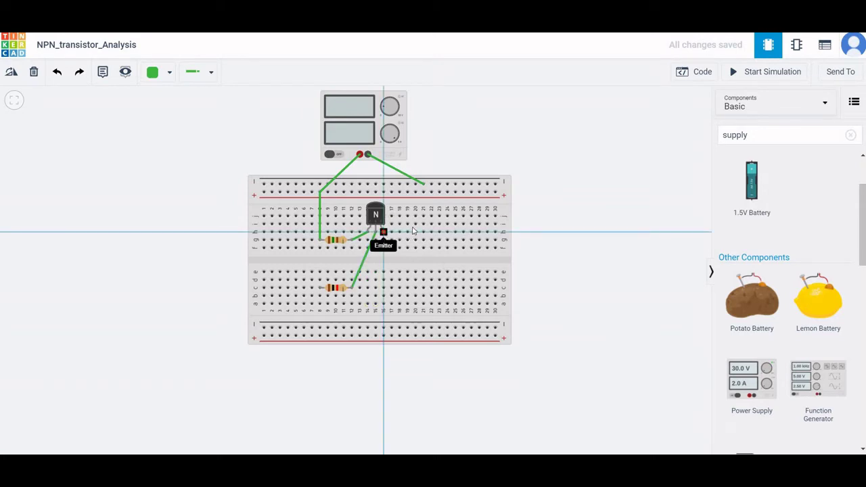
pyautogui.click(407, 233)
pyautogui.click(431, 184)
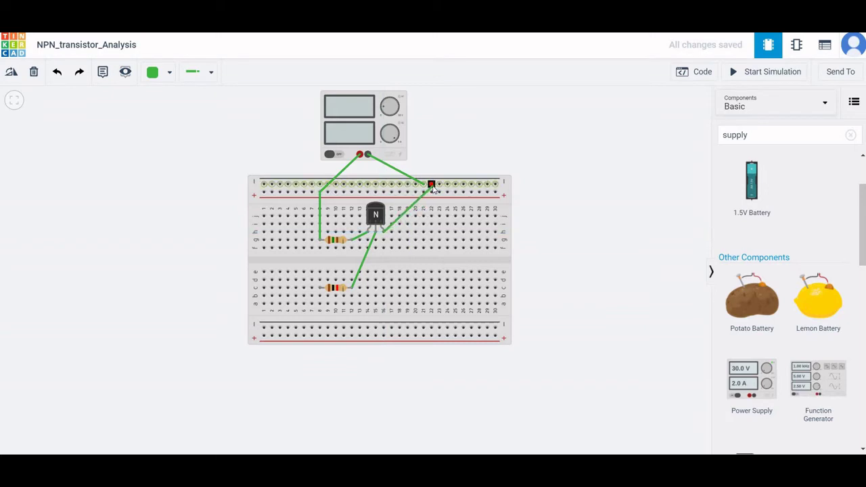
pyautogui.click(432, 185)
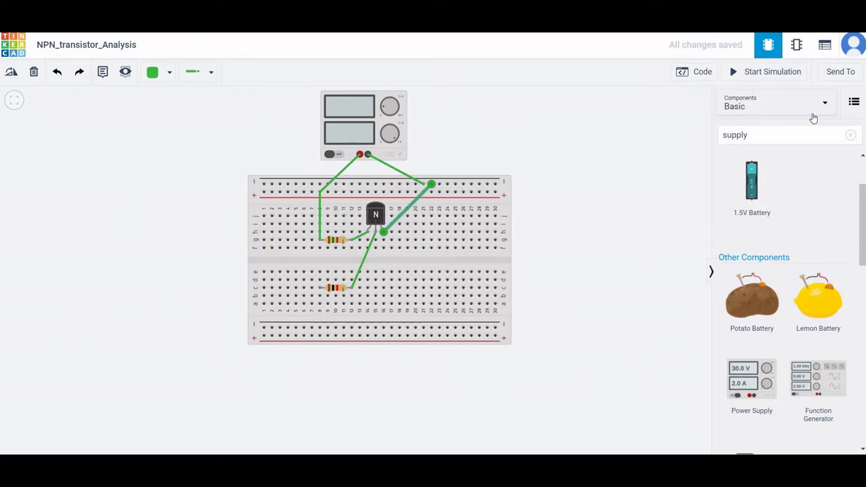
pyautogui.click(851, 135)
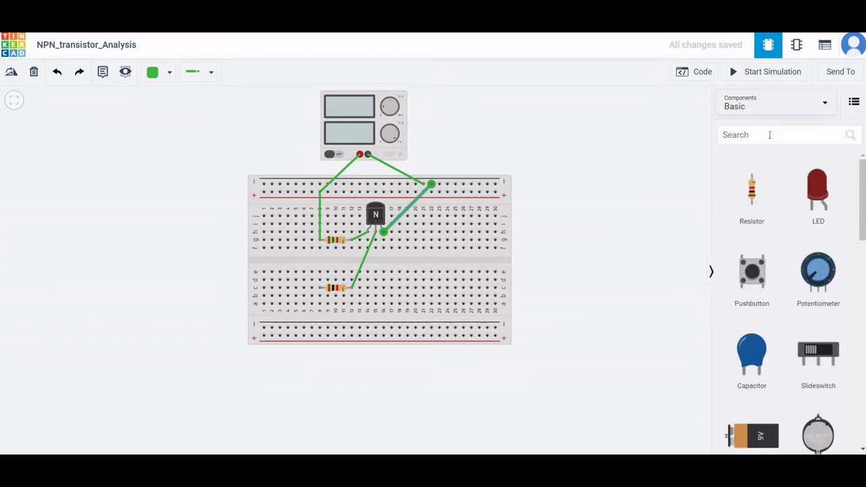
# Place a function generator left of the breadboard and set its amplitude to 2 V
pyautogui.write('fu')
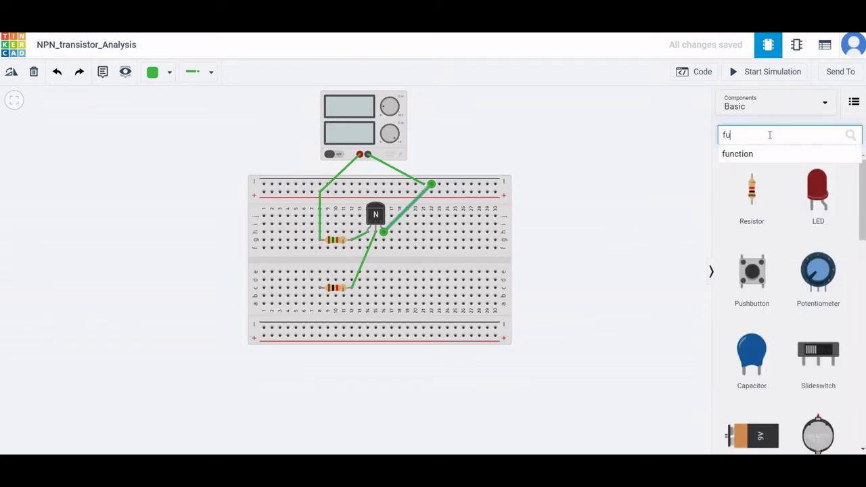
pyautogui.click(749, 155)
pyautogui.moveTo(765, 224); pyautogui.dragTo(559, 217)
pyautogui.moveTo(149, 254); pyautogui.dragTo(127, 350)
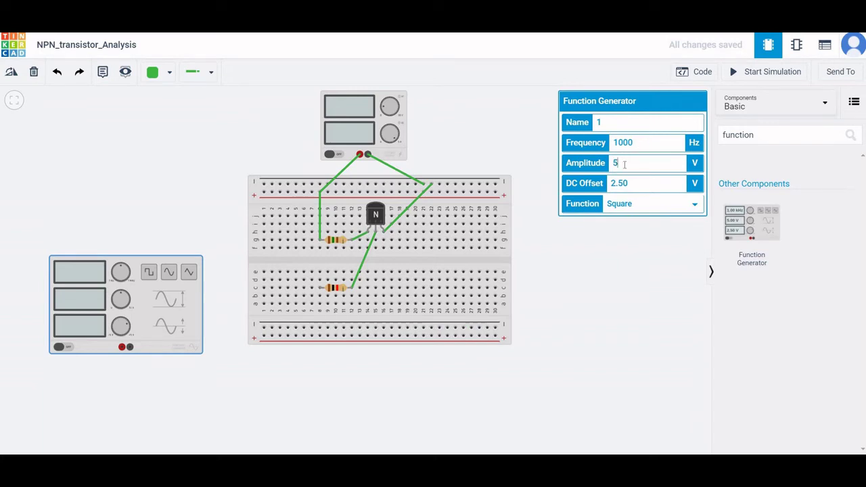
pyautogui.write('2')
pyautogui.click(636, 189)
pyautogui.moveTo(629, 184); pyautogui.dragTo(617, 184)
# Set the function generator's DC offset to 0
pyautogui.press('BackSpace')
pyautogui.press('BackSpace')
pyautogui.write('0')
pyautogui.click(590, 274)
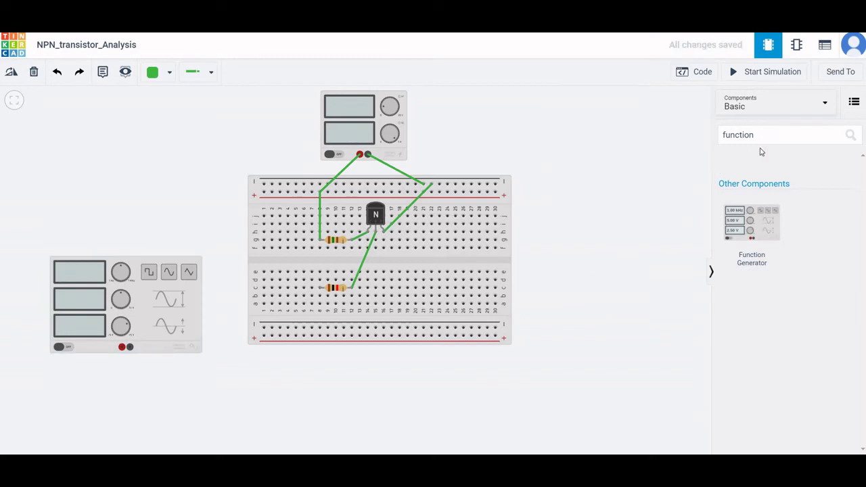
# Place an oscilloscope right of the breadboard with 0.5 ms time per division
pyautogui.click(768, 137)
pyautogui.press('BackSpace')
pyautogui.press('BackSpace')
pyautogui.press('BackSpace')
pyautogui.press('BackSpace')
pyautogui.press('BackSpace')
pyautogui.write('osc')
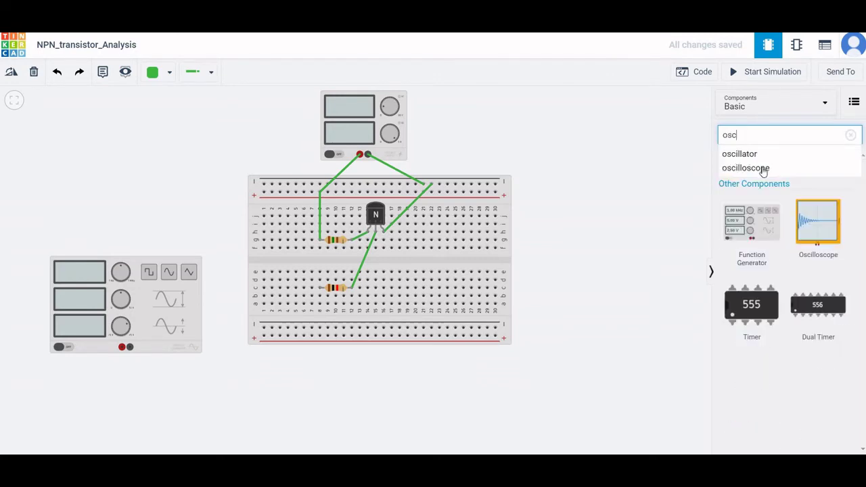
pyautogui.moveTo(819, 223); pyautogui.dragTo(616, 342)
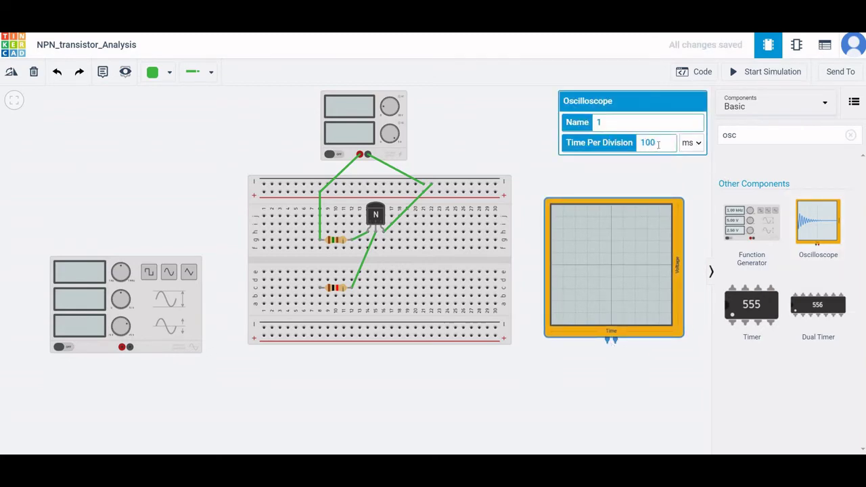
pyautogui.click(658, 144)
pyautogui.write('0.5')
pyautogui.click(652, 178)
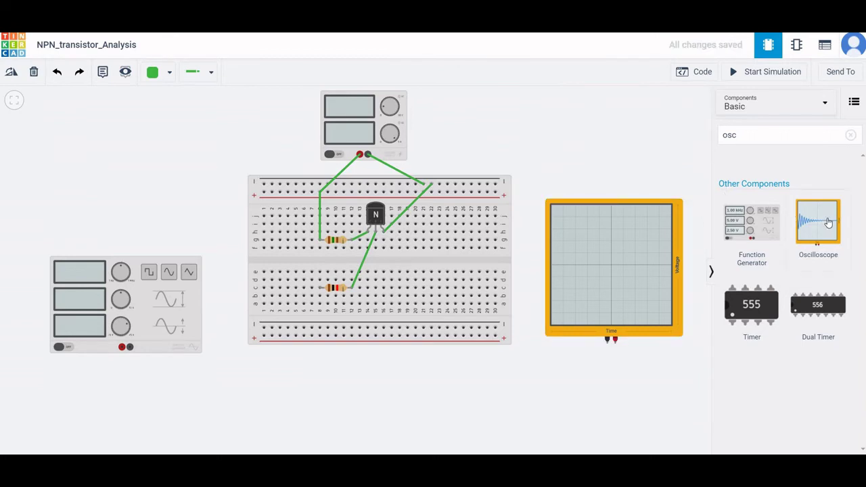
# Paste a copy of the oscilloscope at the top left of the canvas
pyautogui.hotkey('ctrl', 'v')
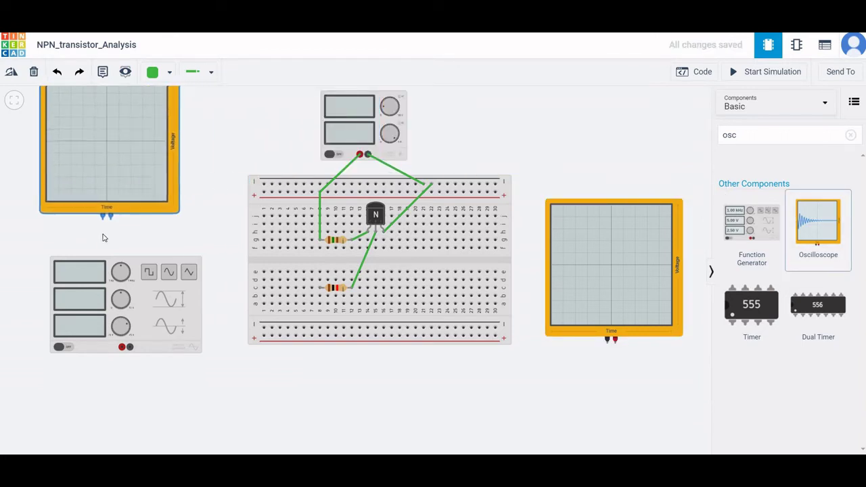
pyautogui.click(97, 240)
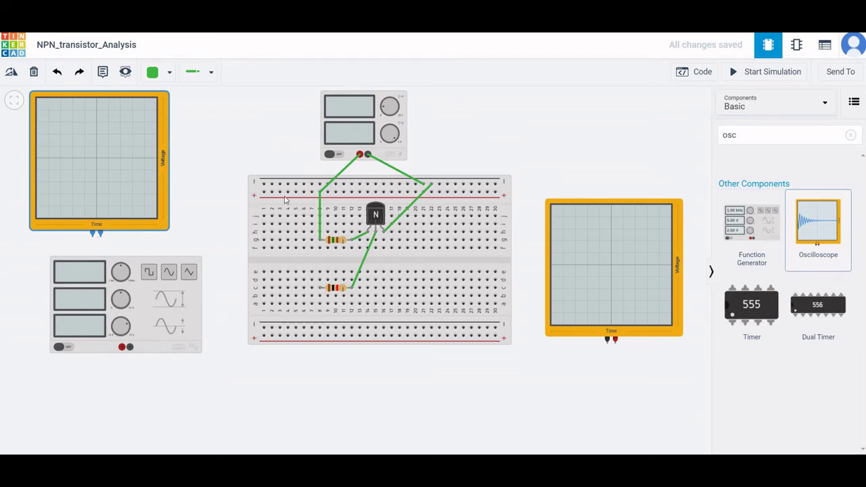
pyautogui.press('BackSpace')
pyautogui.press('BackSpace')
# Wire the top-left oscilloscope's negative probe around to the generator's negative terminal
pyautogui.click(436, 388)
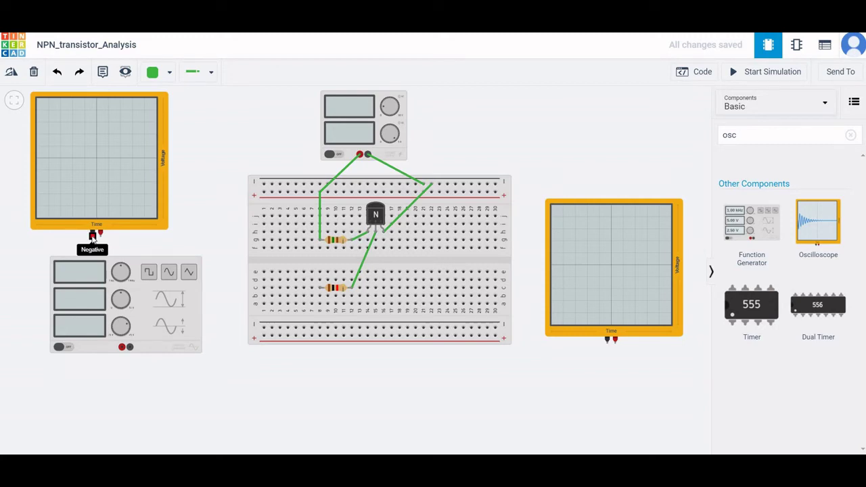
pyautogui.click(92, 235)
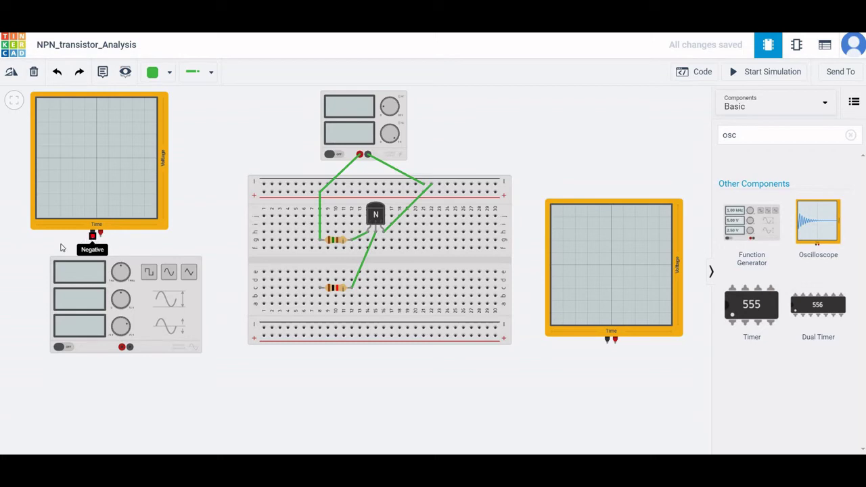
pyautogui.click(20, 238)
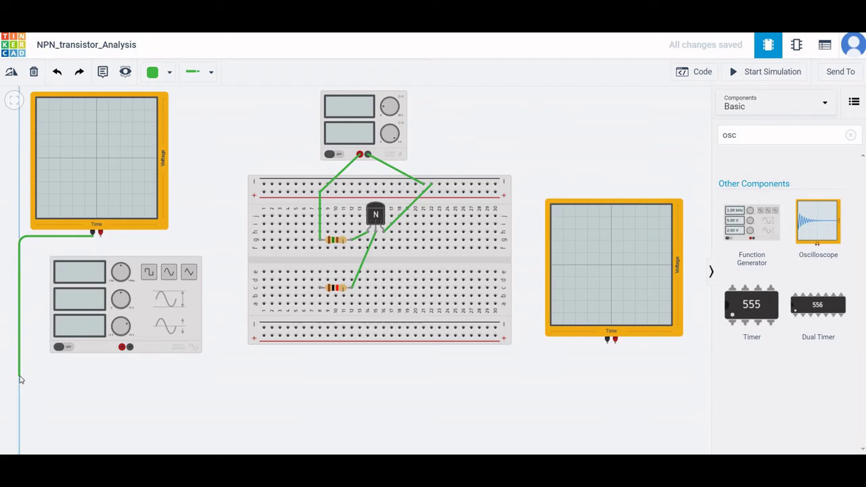
pyautogui.click(120, 376)
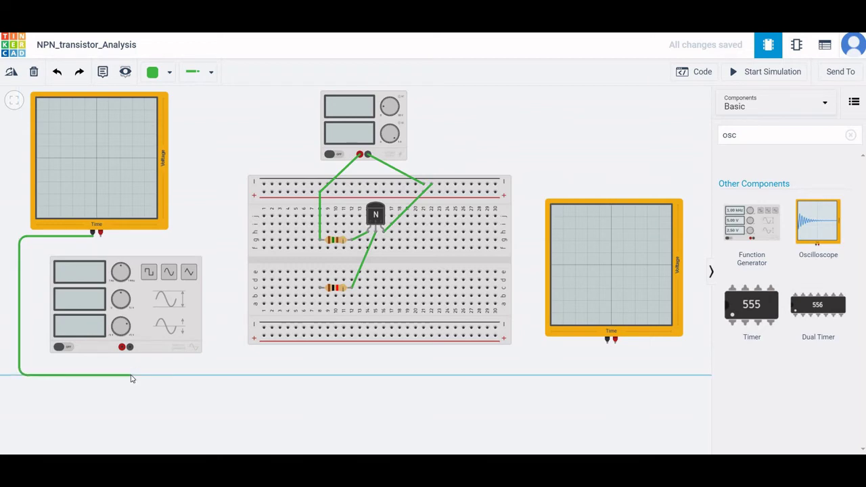
pyautogui.click(130, 376)
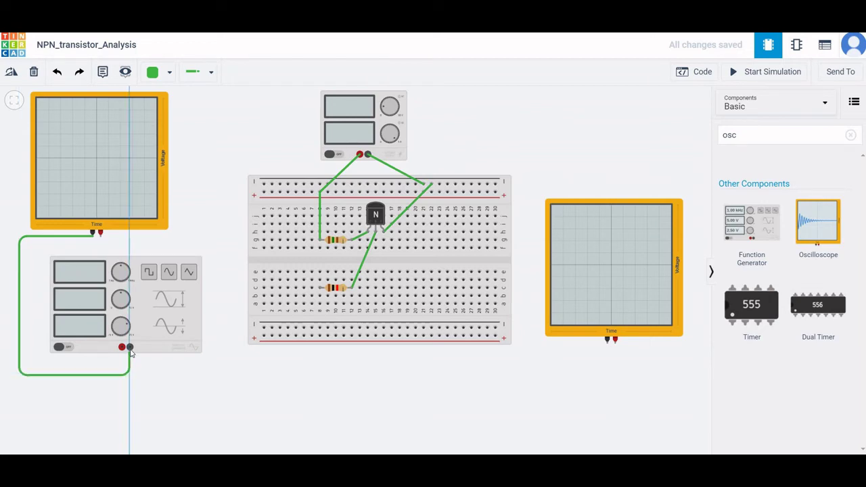
pyautogui.click(130, 348)
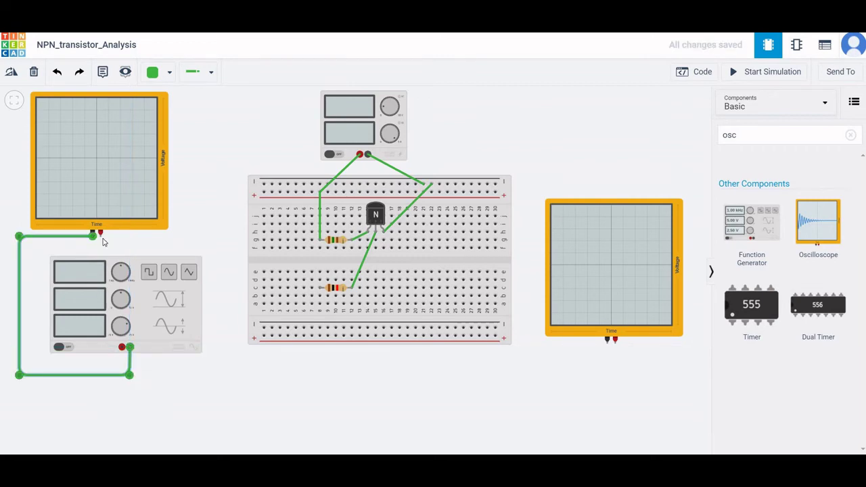
# Wire the oscilloscope's positive probe around to the generator's positive terminal
pyautogui.click(101, 237)
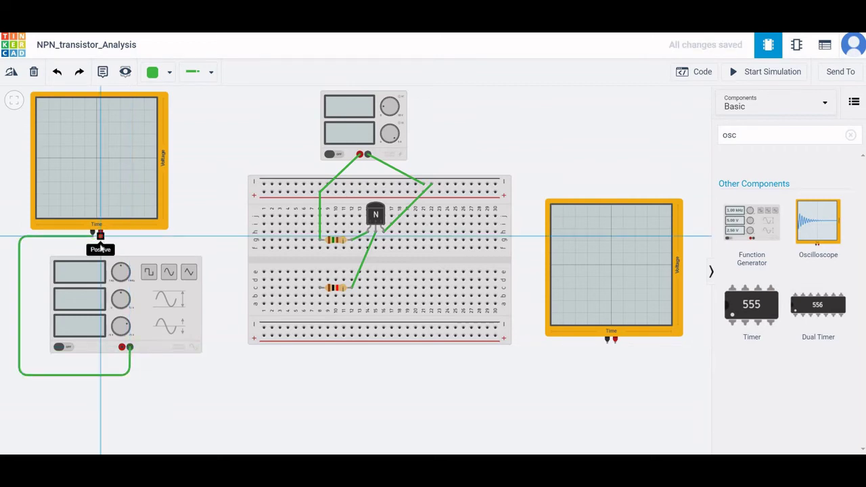
pyautogui.click(101, 246)
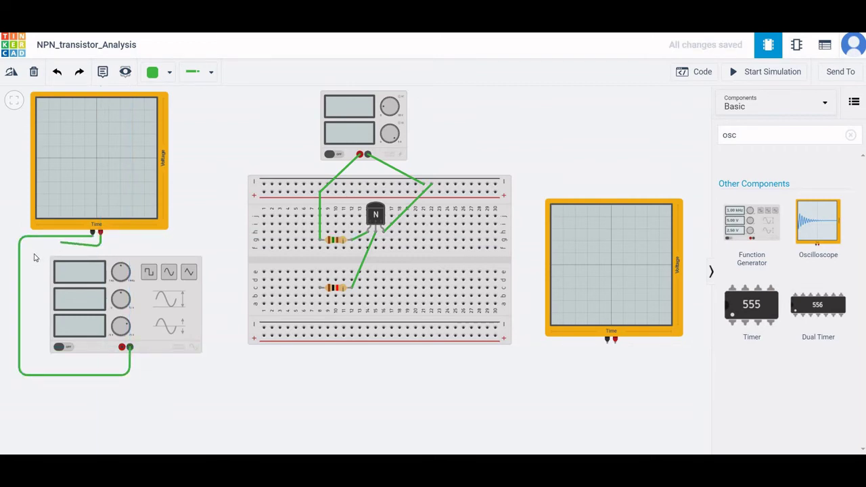
pyautogui.click(31, 248)
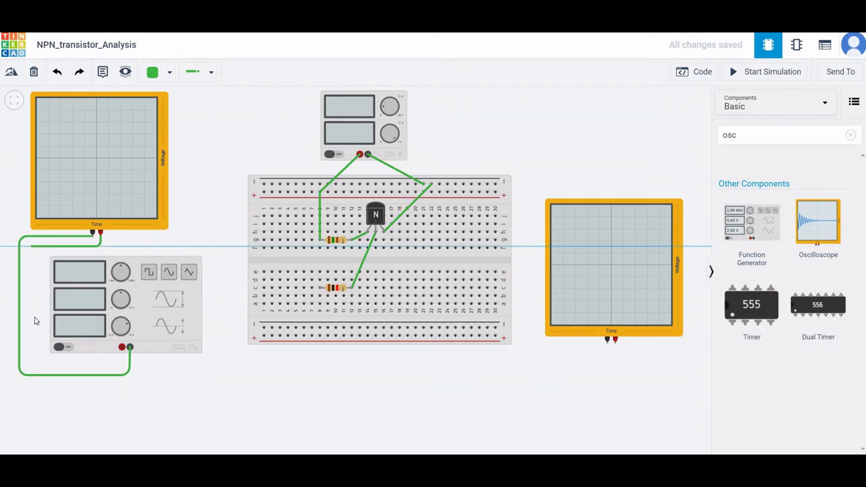
pyautogui.click(32, 362)
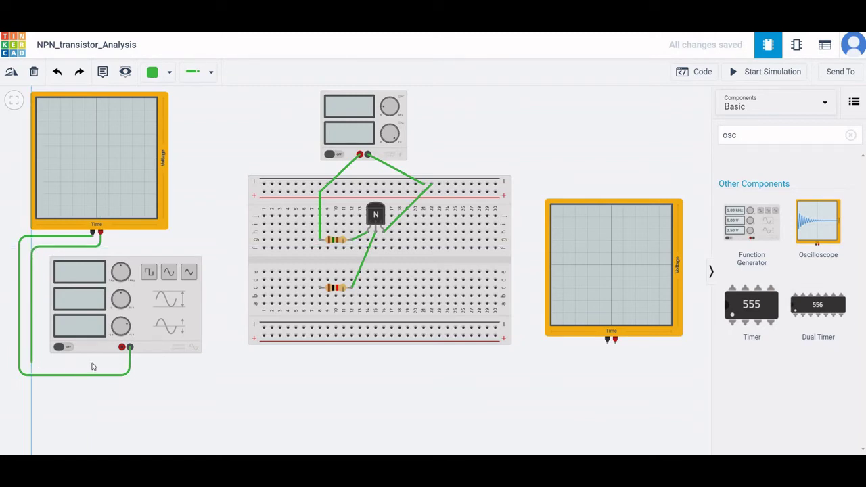
pyautogui.click(120, 363)
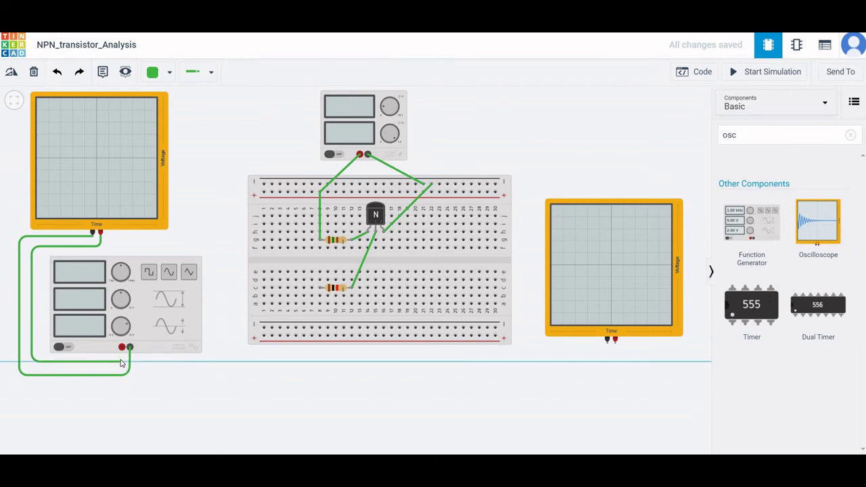
pyautogui.click(122, 348)
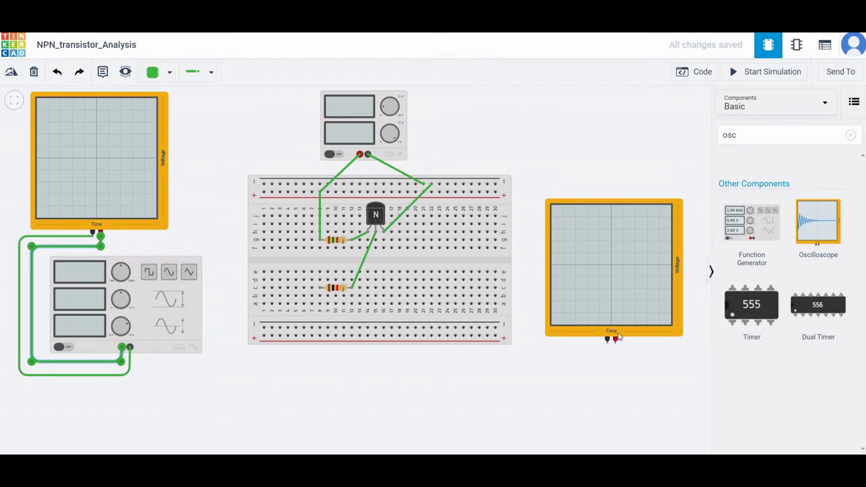
# Route a wire from the lower resistor R2 under the breadboard to the generator's positive terminal
pyautogui.click(320, 289)
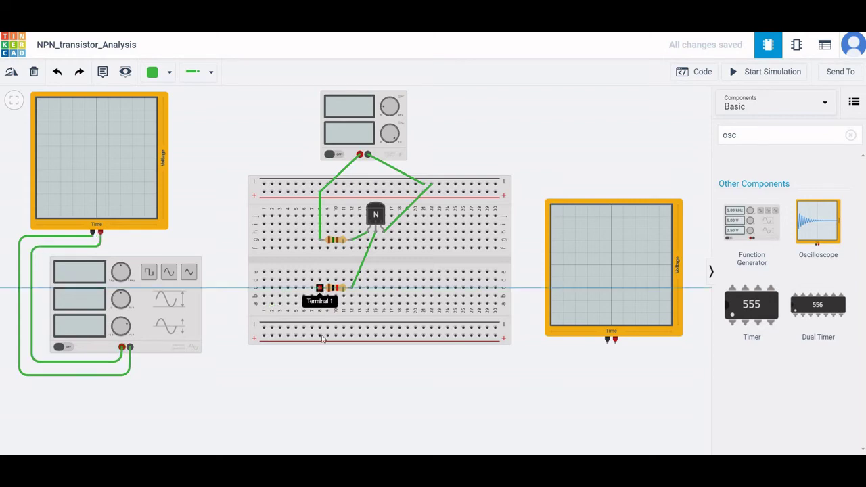
pyautogui.click(320, 400)
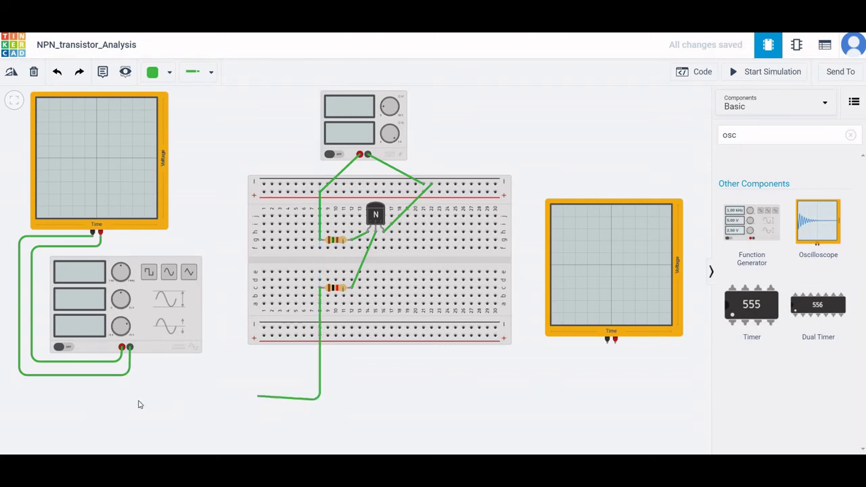
pyautogui.click(117, 400)
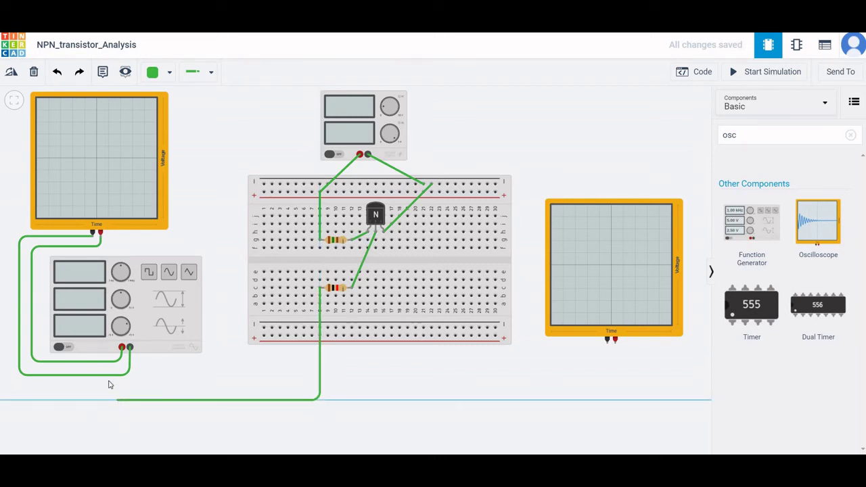
pyautogui.click(121, 347)
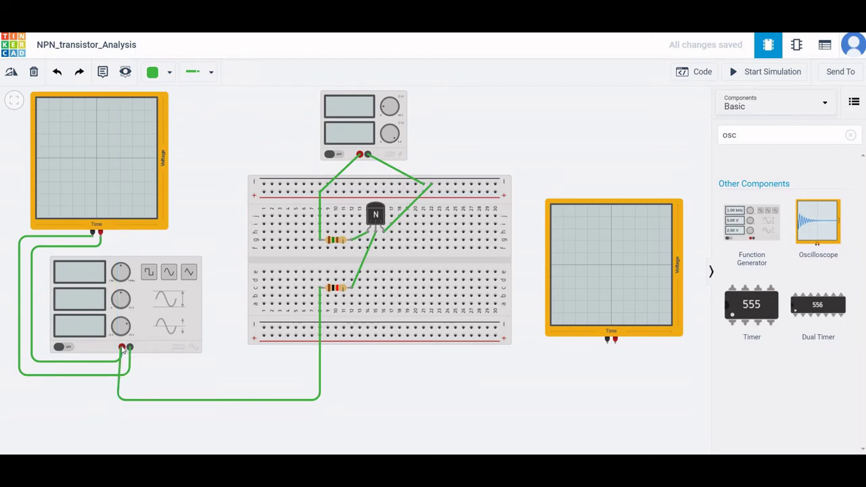
pyautogui.click(122, 348)
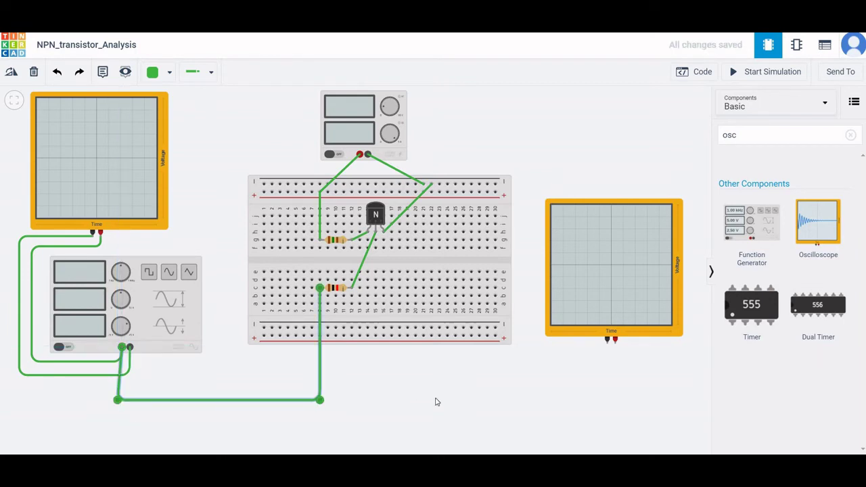
# Wire the right oscilloscope's negative probe to the top − rail and its positive probe to R1's Terminal 2
pyautogui.click(608, 345)
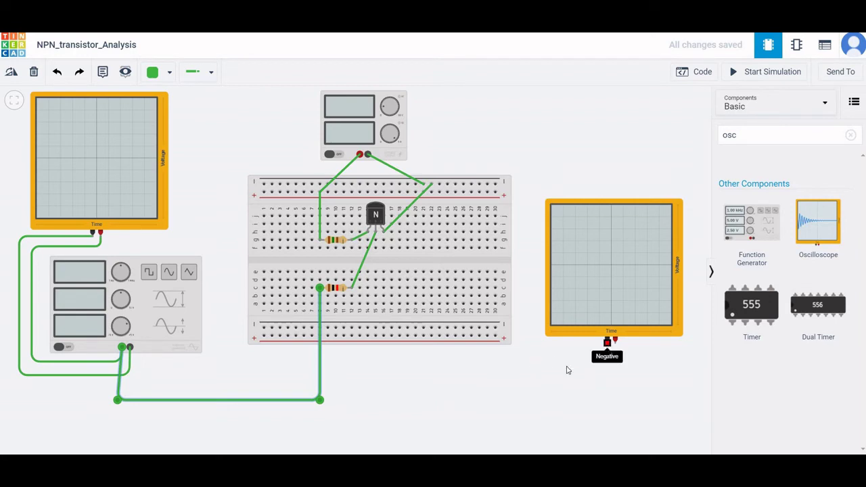
pyautogui.click(533, 344)
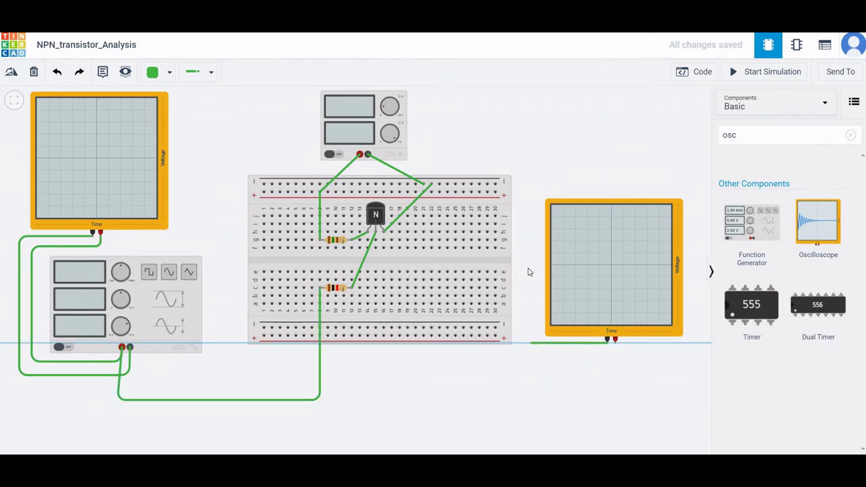
pyautogui.click(532, 184)
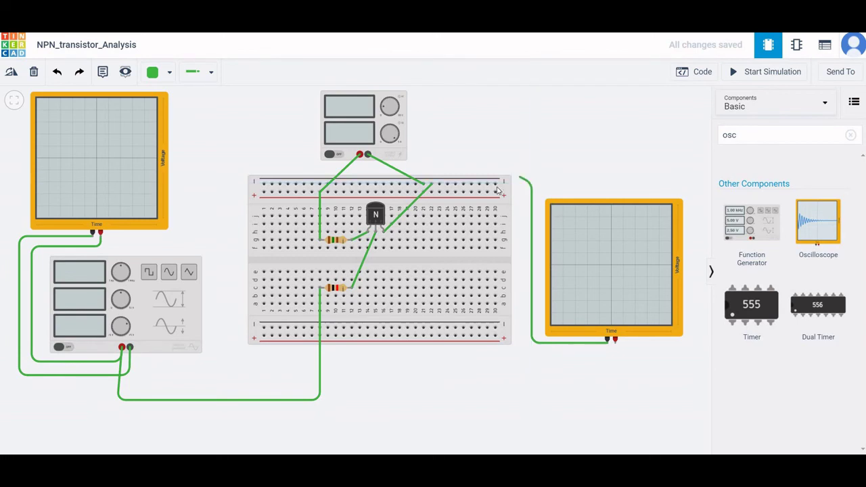
pyautogui.click(495, 185)
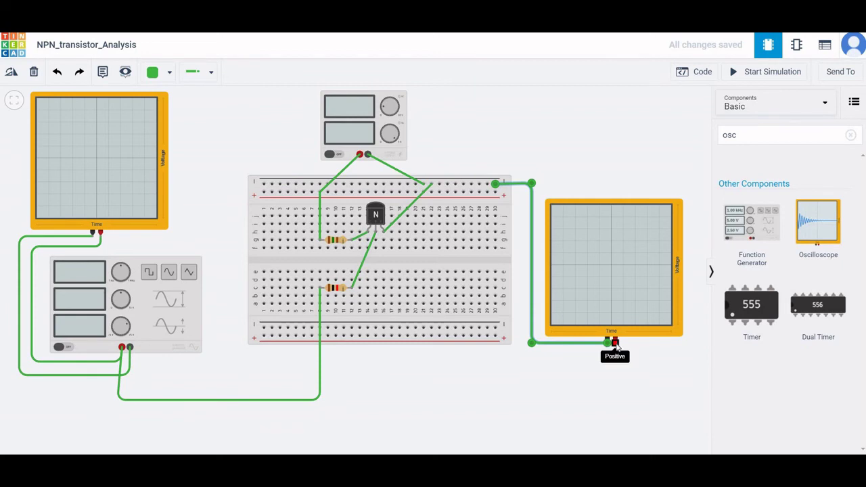
pyautogui.click(615, 346)
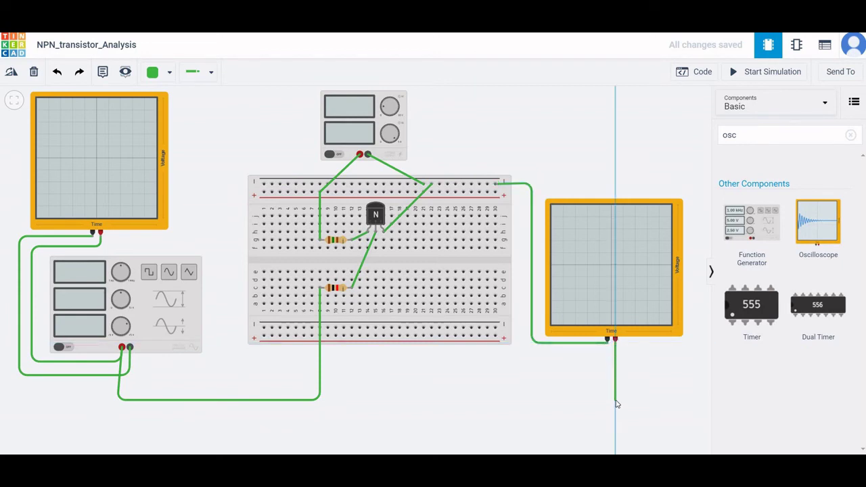
pyautogui.click(616, 405)
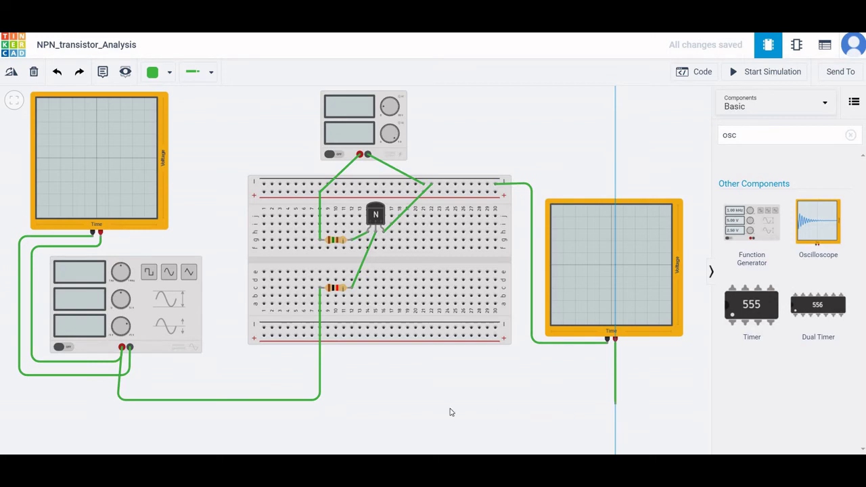
pyautogui.click(354, 404)
pyautogui.click(352, 242)
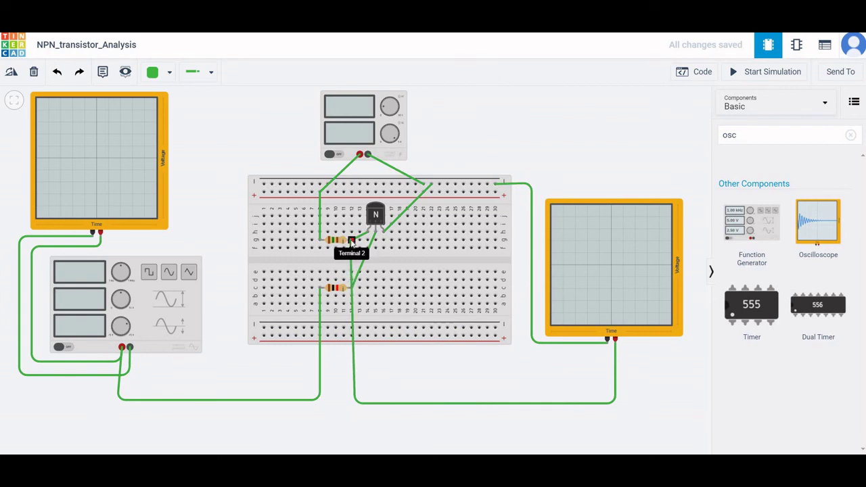
pyautogui.click(352, 242)
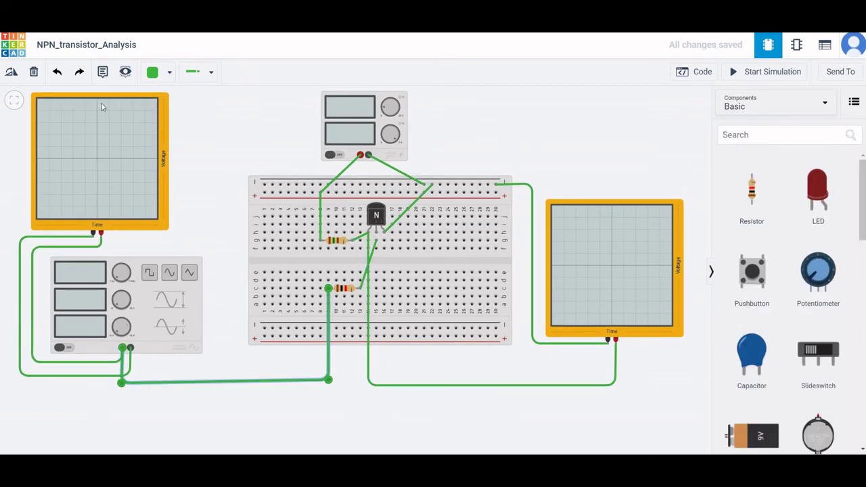
# Route a bent wire from the breadboard's top negative rail around to the function generator's negative terminal
pyautogui.press('f')
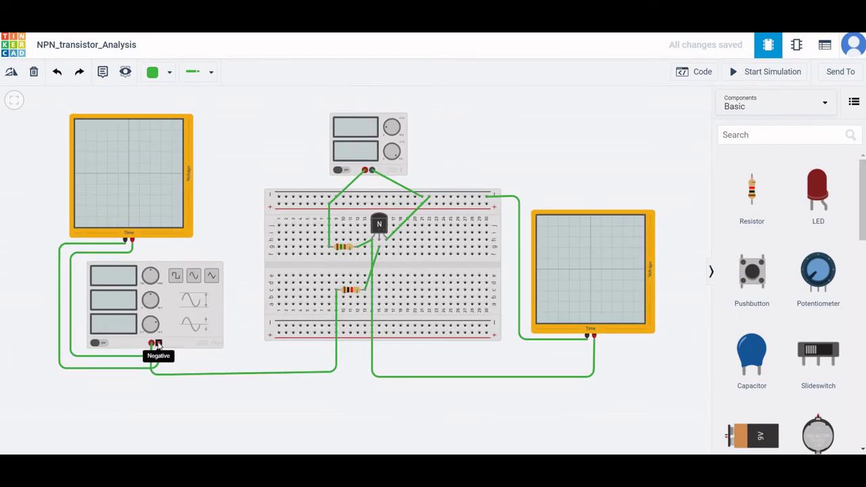
pyautogui.click(278, 196)
pyautogui.click(249, 196)
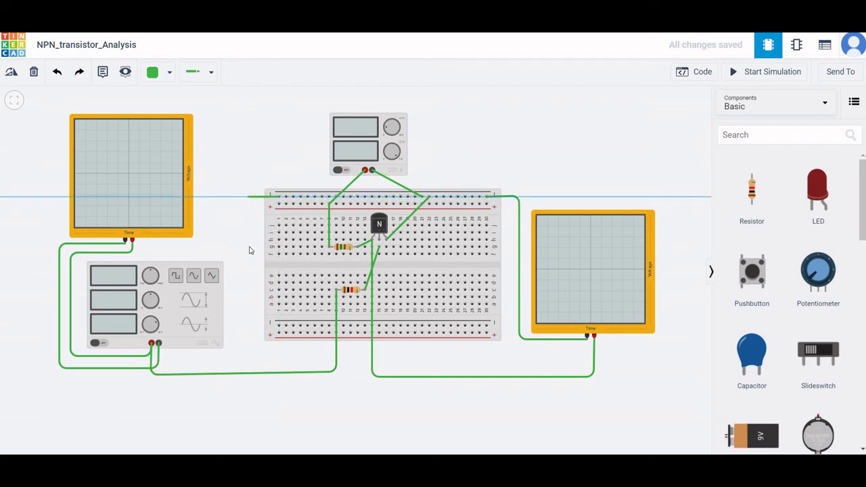
pyautogui.click(254, 324)
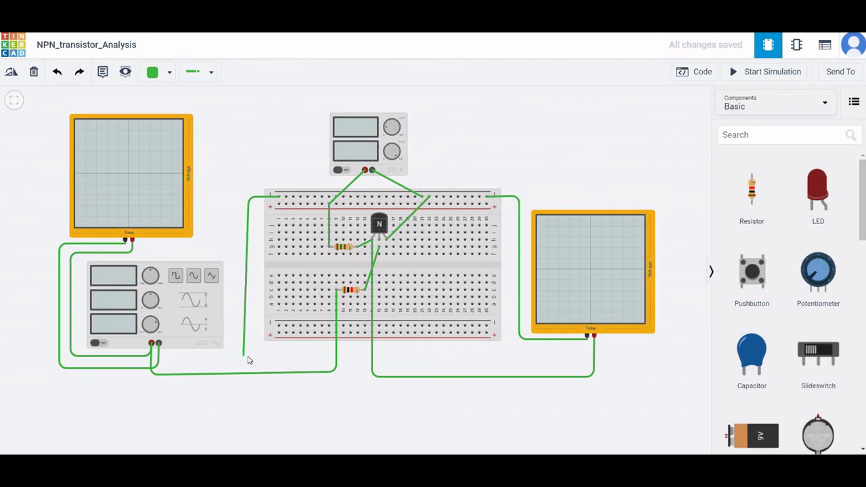
pyautogui.click(219, 376)
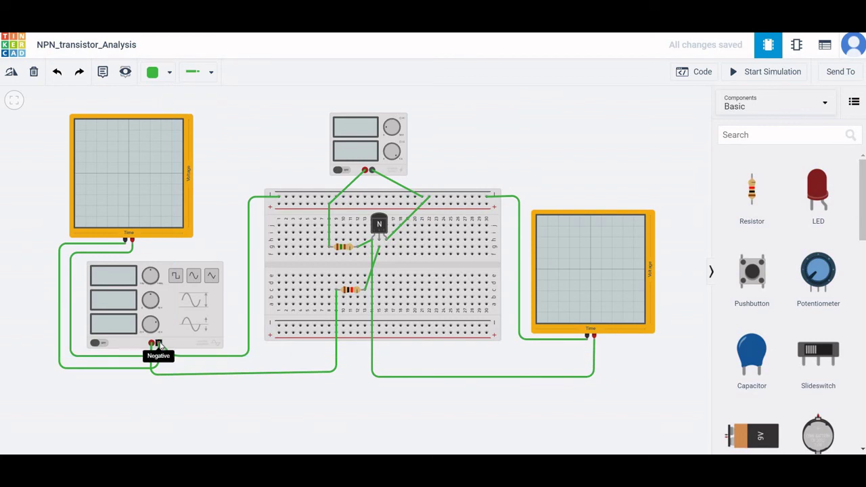
pyautogui.click(159, 345)
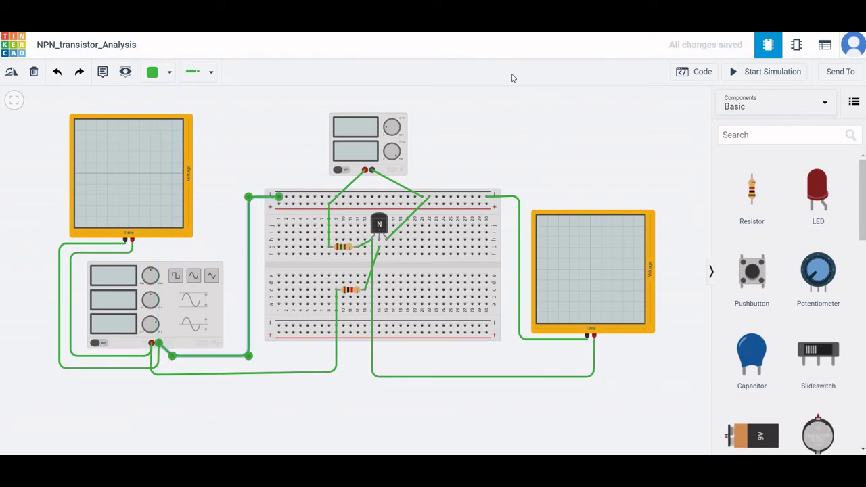
# Start the Tinkercad simulation to show square waves on both oscilloscopes, then switch to the KiCad schematic
pyautogui.click(760, 78)
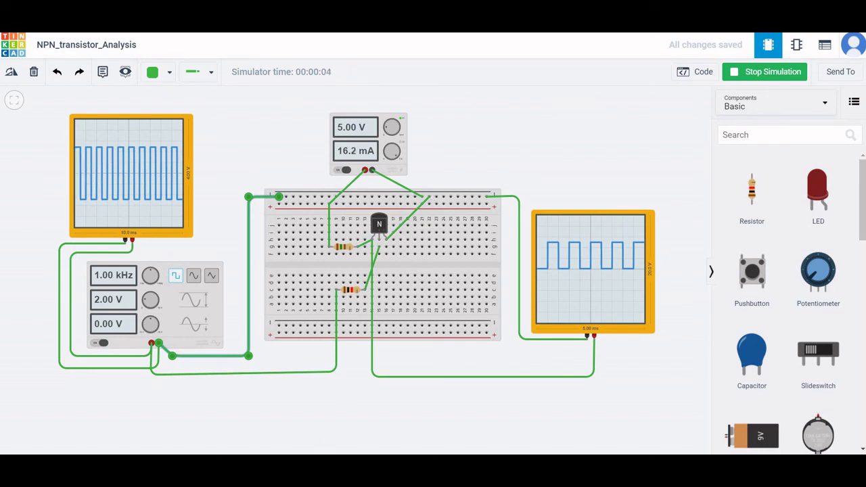
pyautogui.click(325, 421)
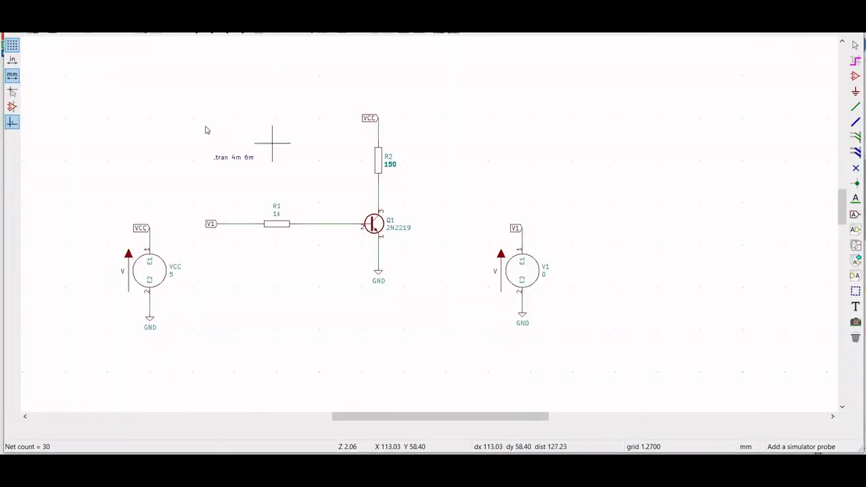
# Run the KiCad SPICE simulation and probe the transistor's collector voltage
pyautogui.click(145, 202)
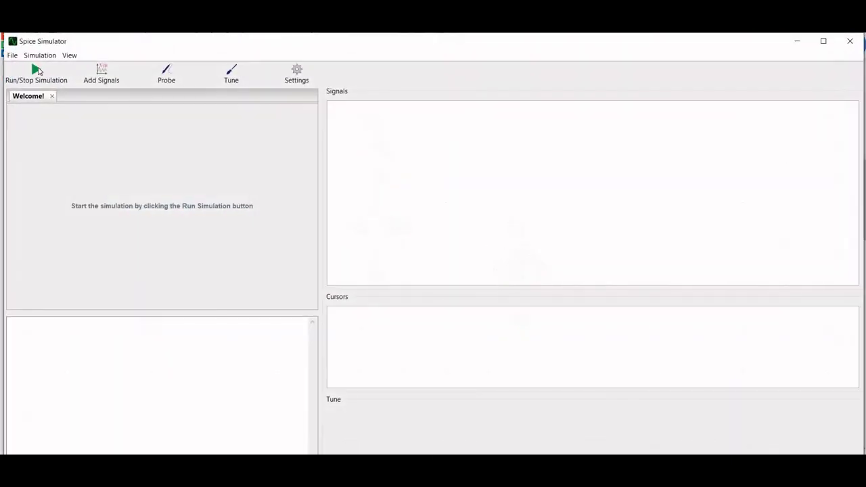
pyautogui.hotkey('ctrl', 'r')
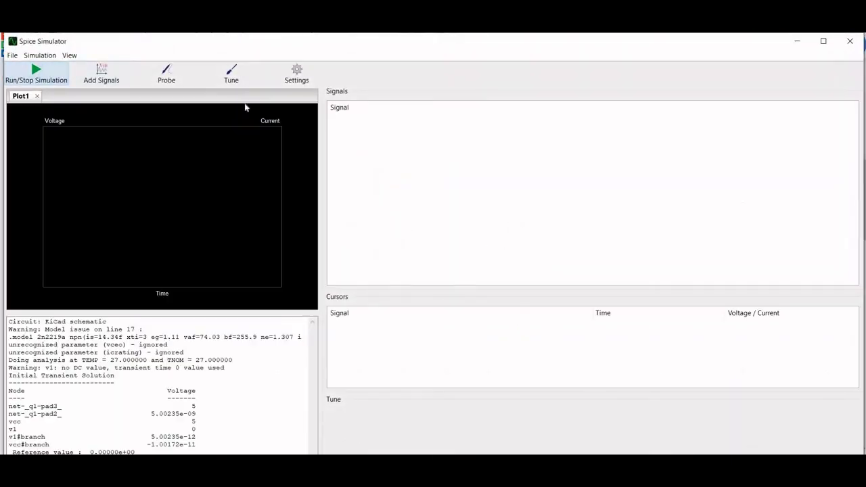
pyautogui.click(168, 75)
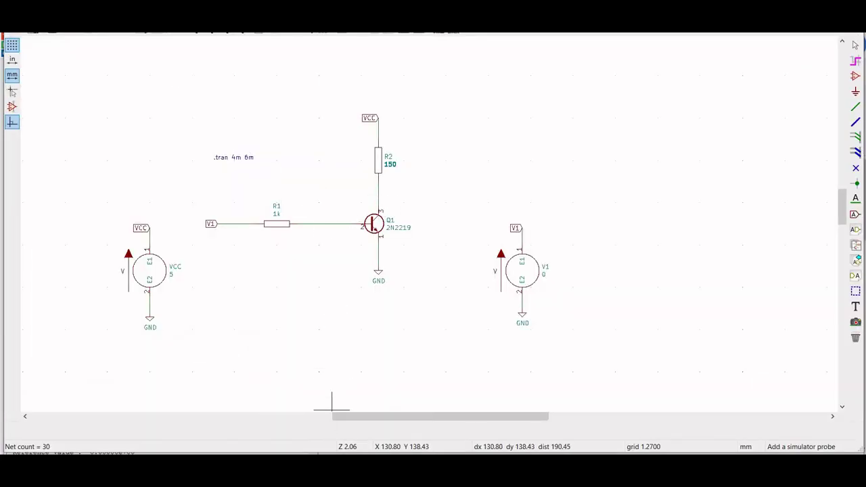
pyautogui.click(414, 387)
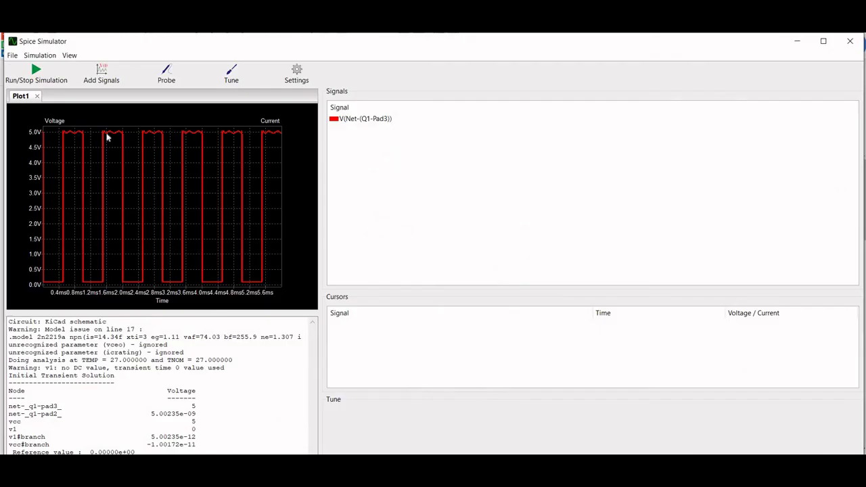
# Add the V(V1) input square wave to the plot, then close the Spice Simulator
pyautogui.click(101, 75)
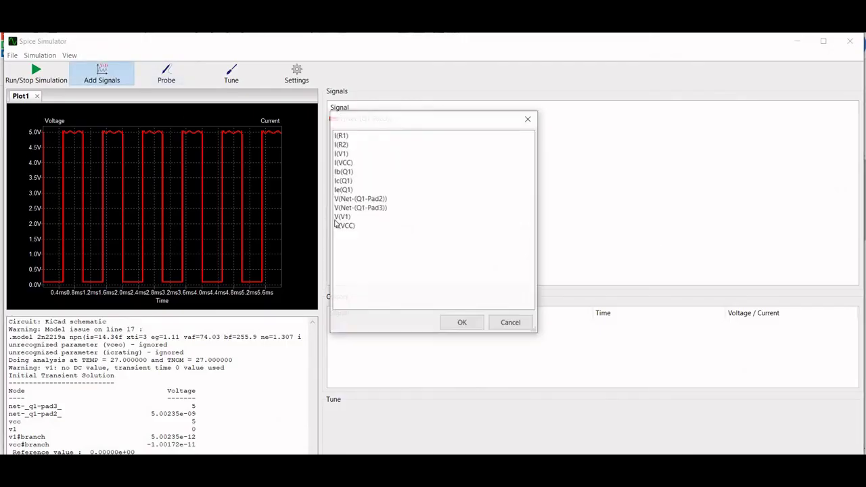
pyautogui.click(343, 217)
pyautogui.click(462, 322)
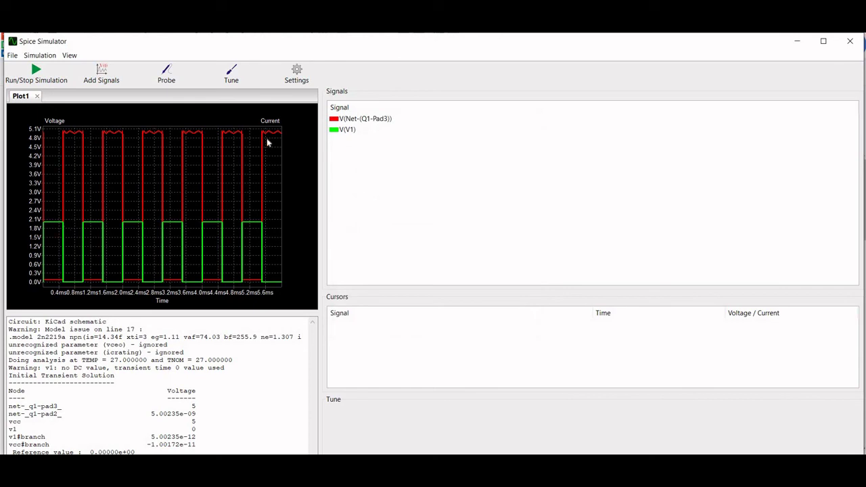
pyautogui.click(852, 43)
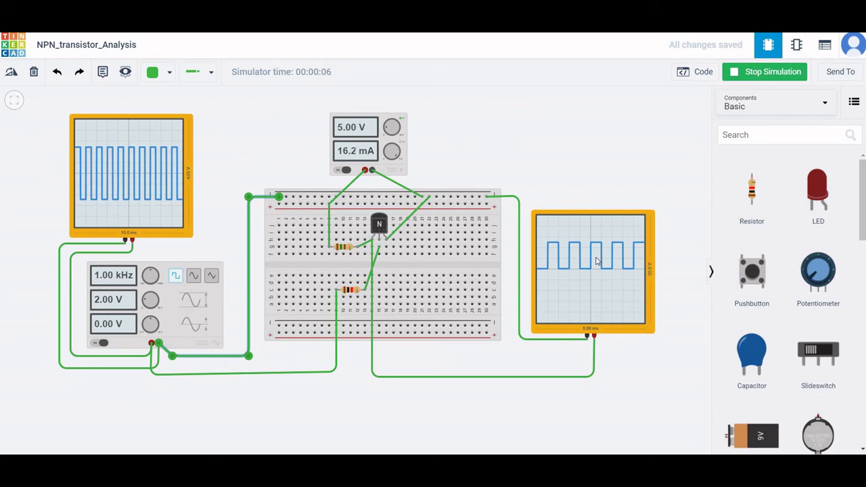
# Stop the Tinkercad simulation, blanking the oscilloscope traces and instrument readings
pyautogui.click(770, 73)
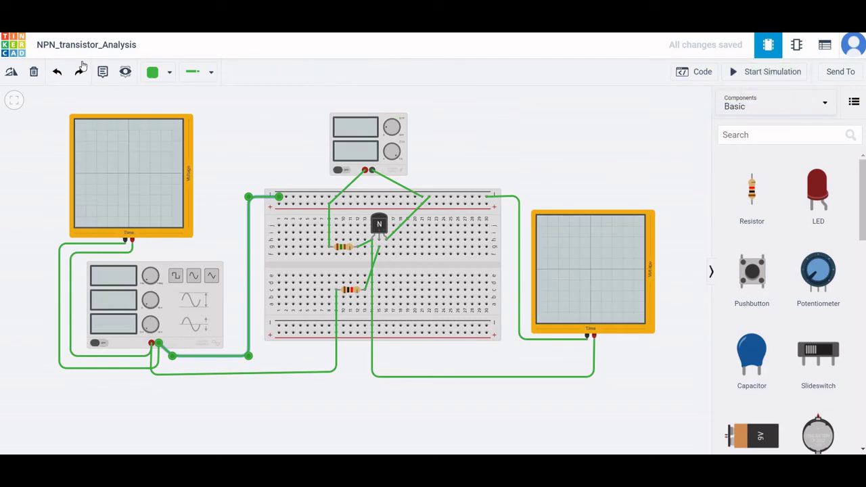